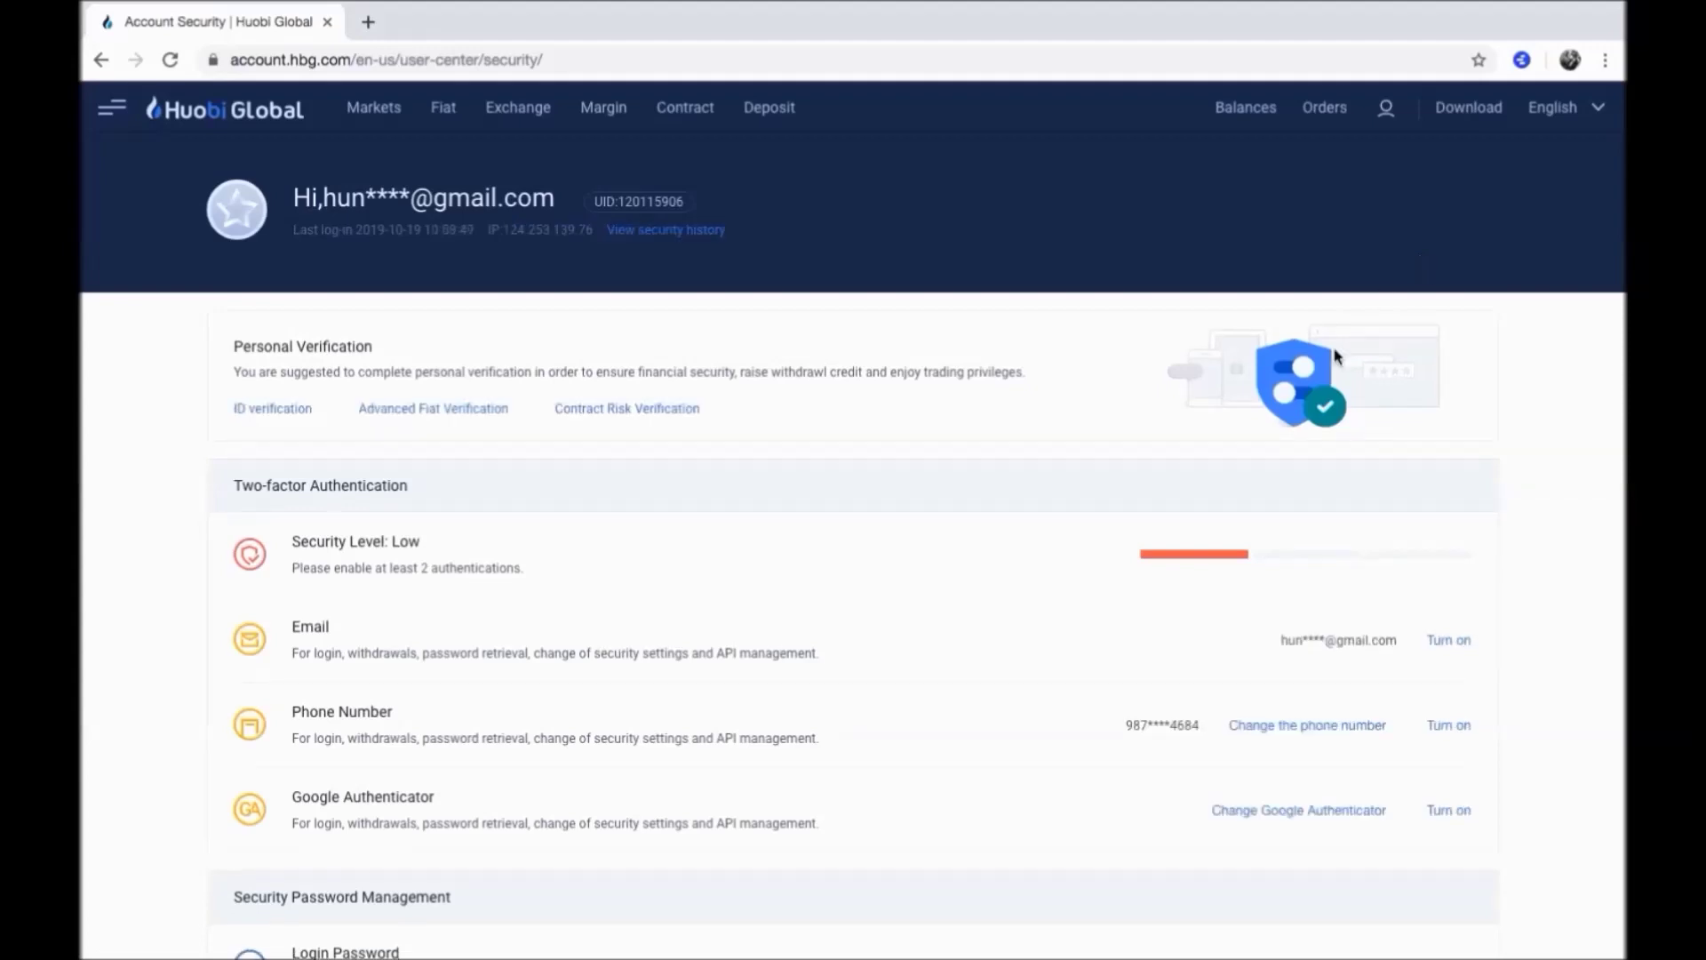
- Scroll the account security page down to the Two-factor Authentication section
scroll(1196, 498, "down", 1)
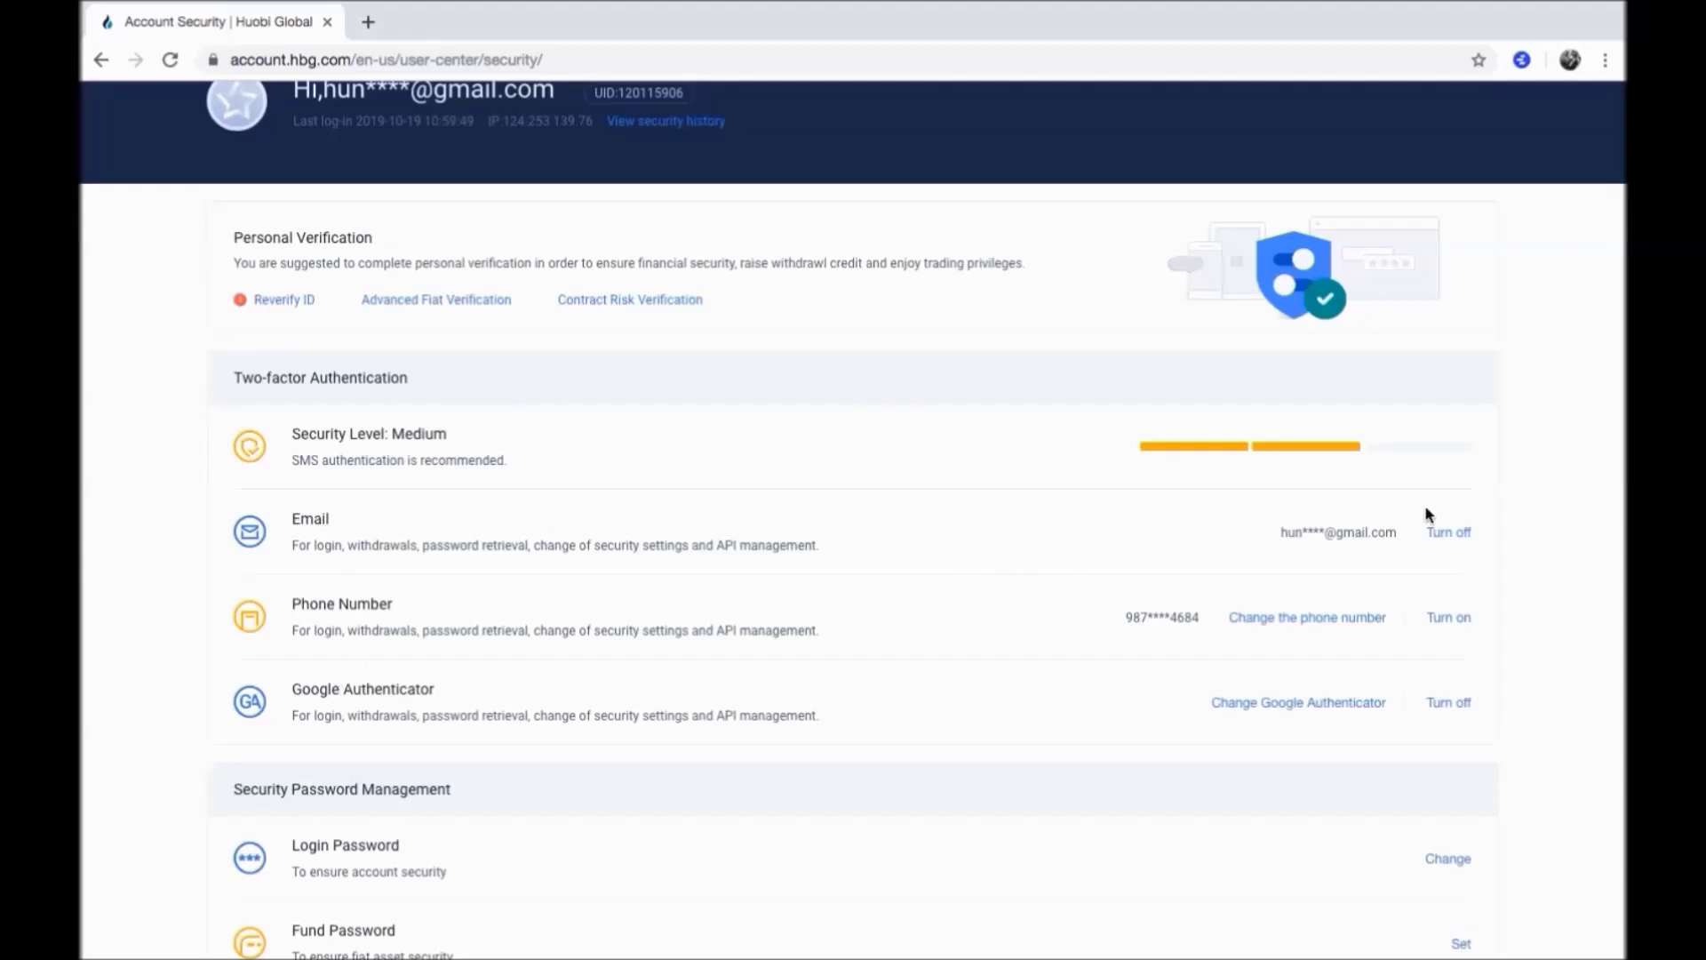
- Disable email verification, confirming with the emailed code and the Google Authenticator code
left_click(1455, 535)
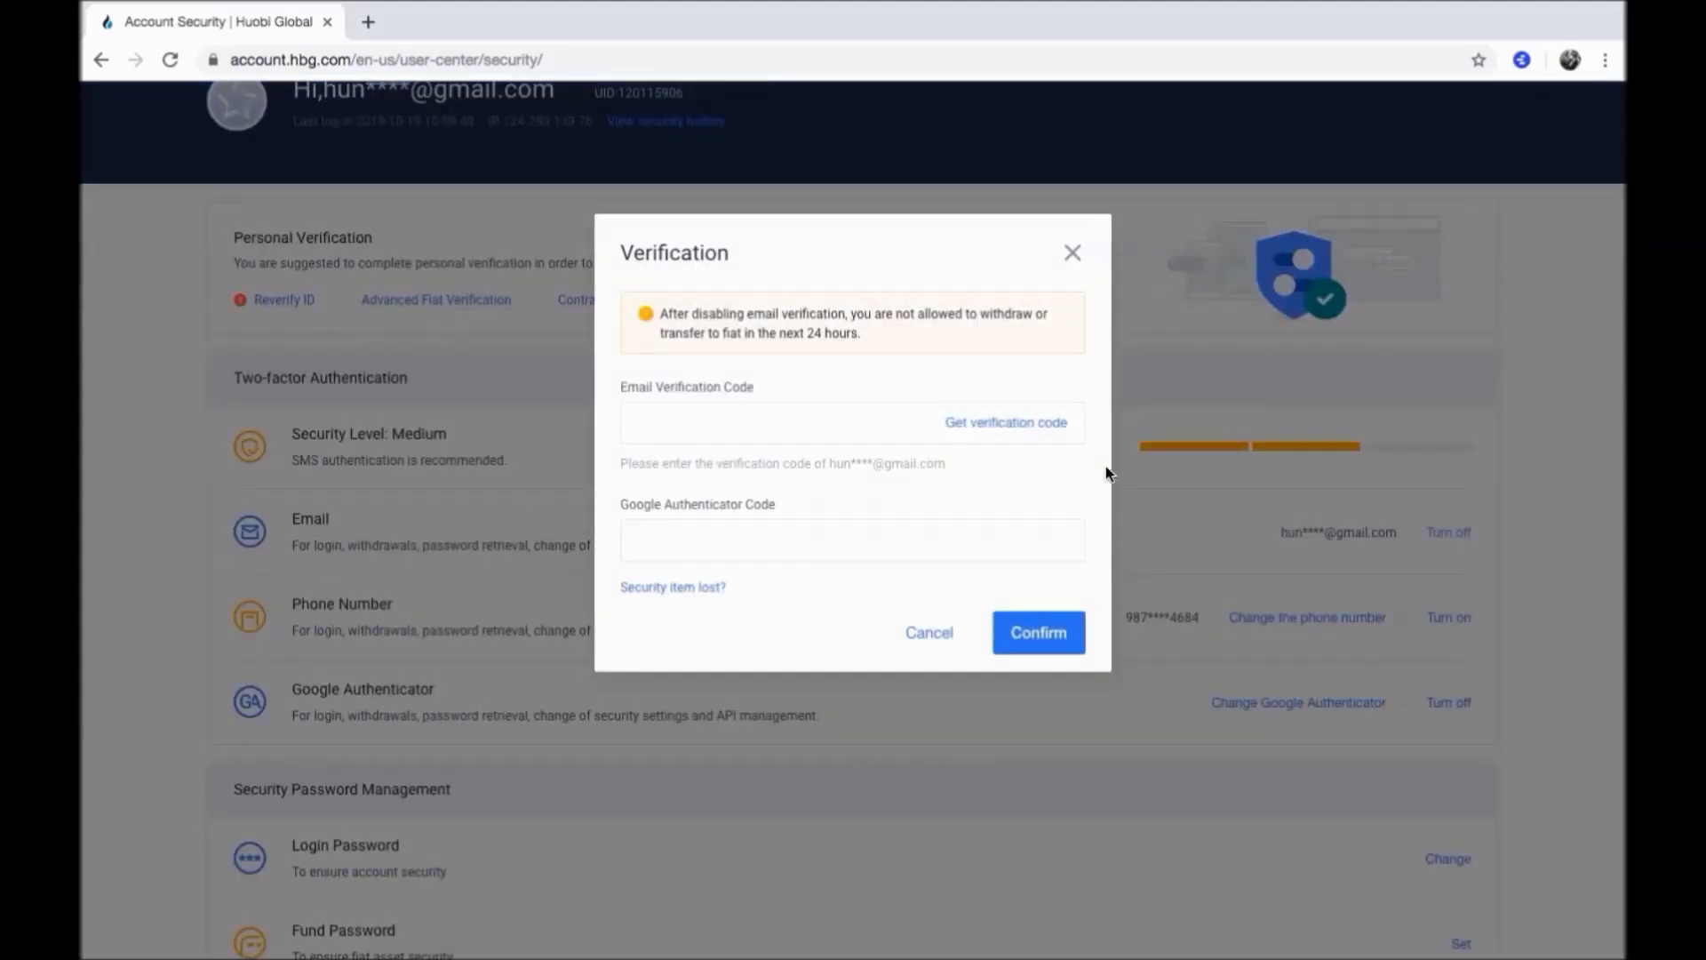
left_click(1013, 424)
left_click(885, 418)
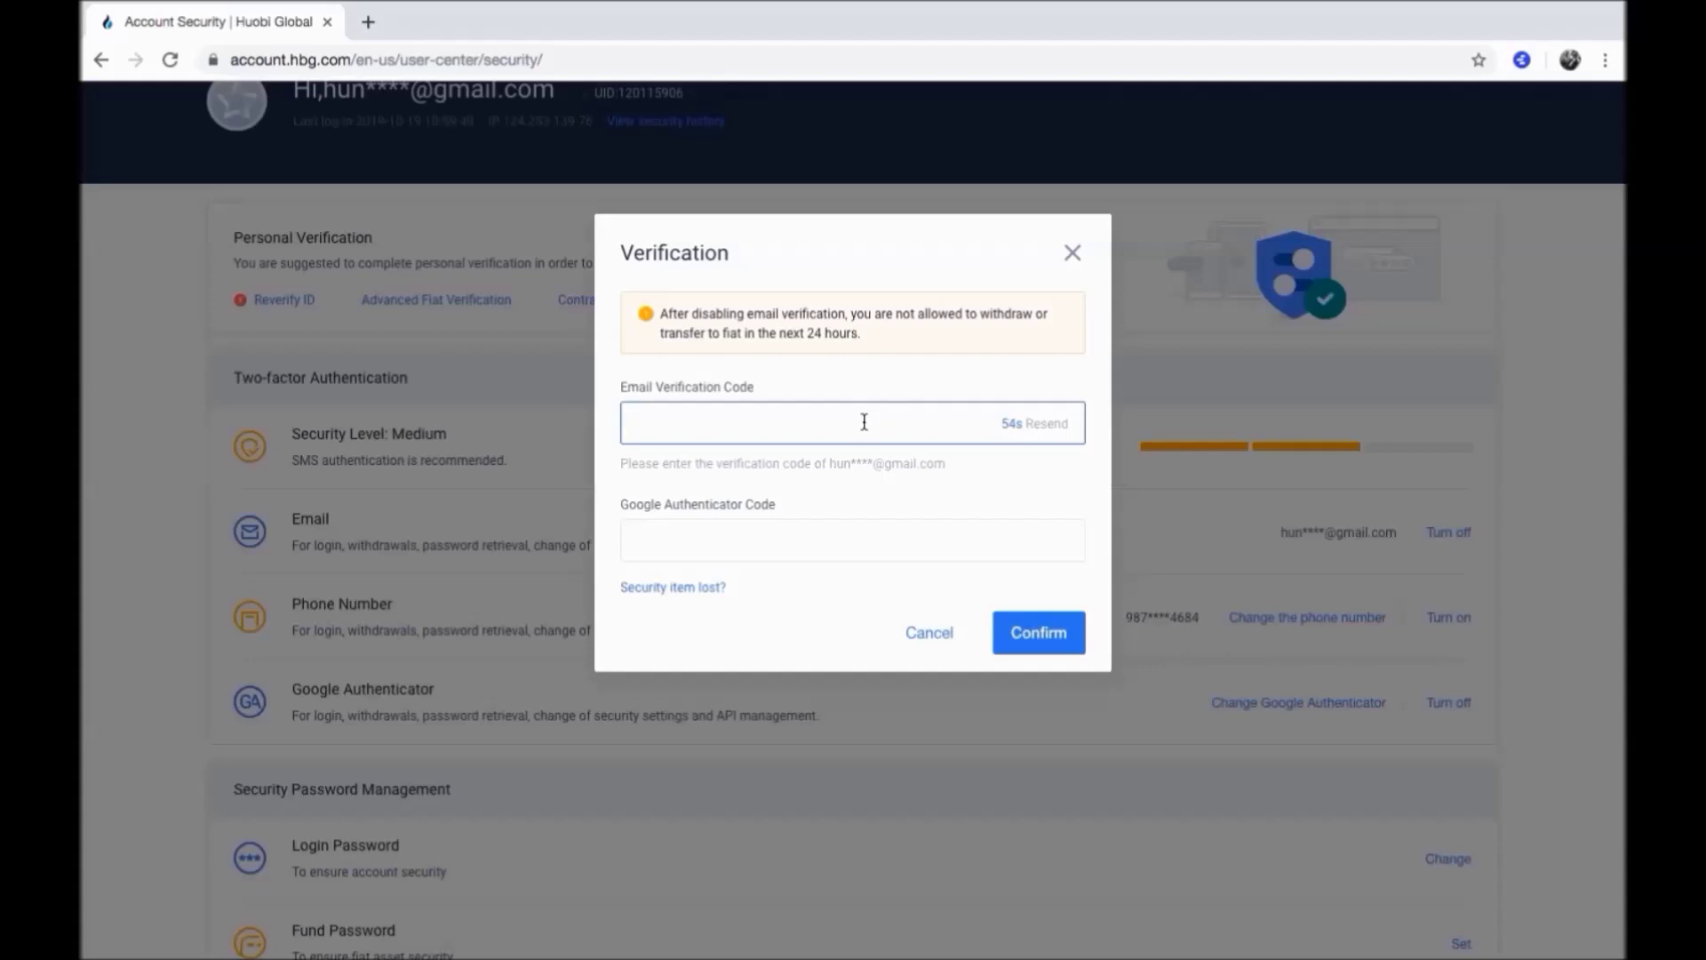
left_click(809, 538)
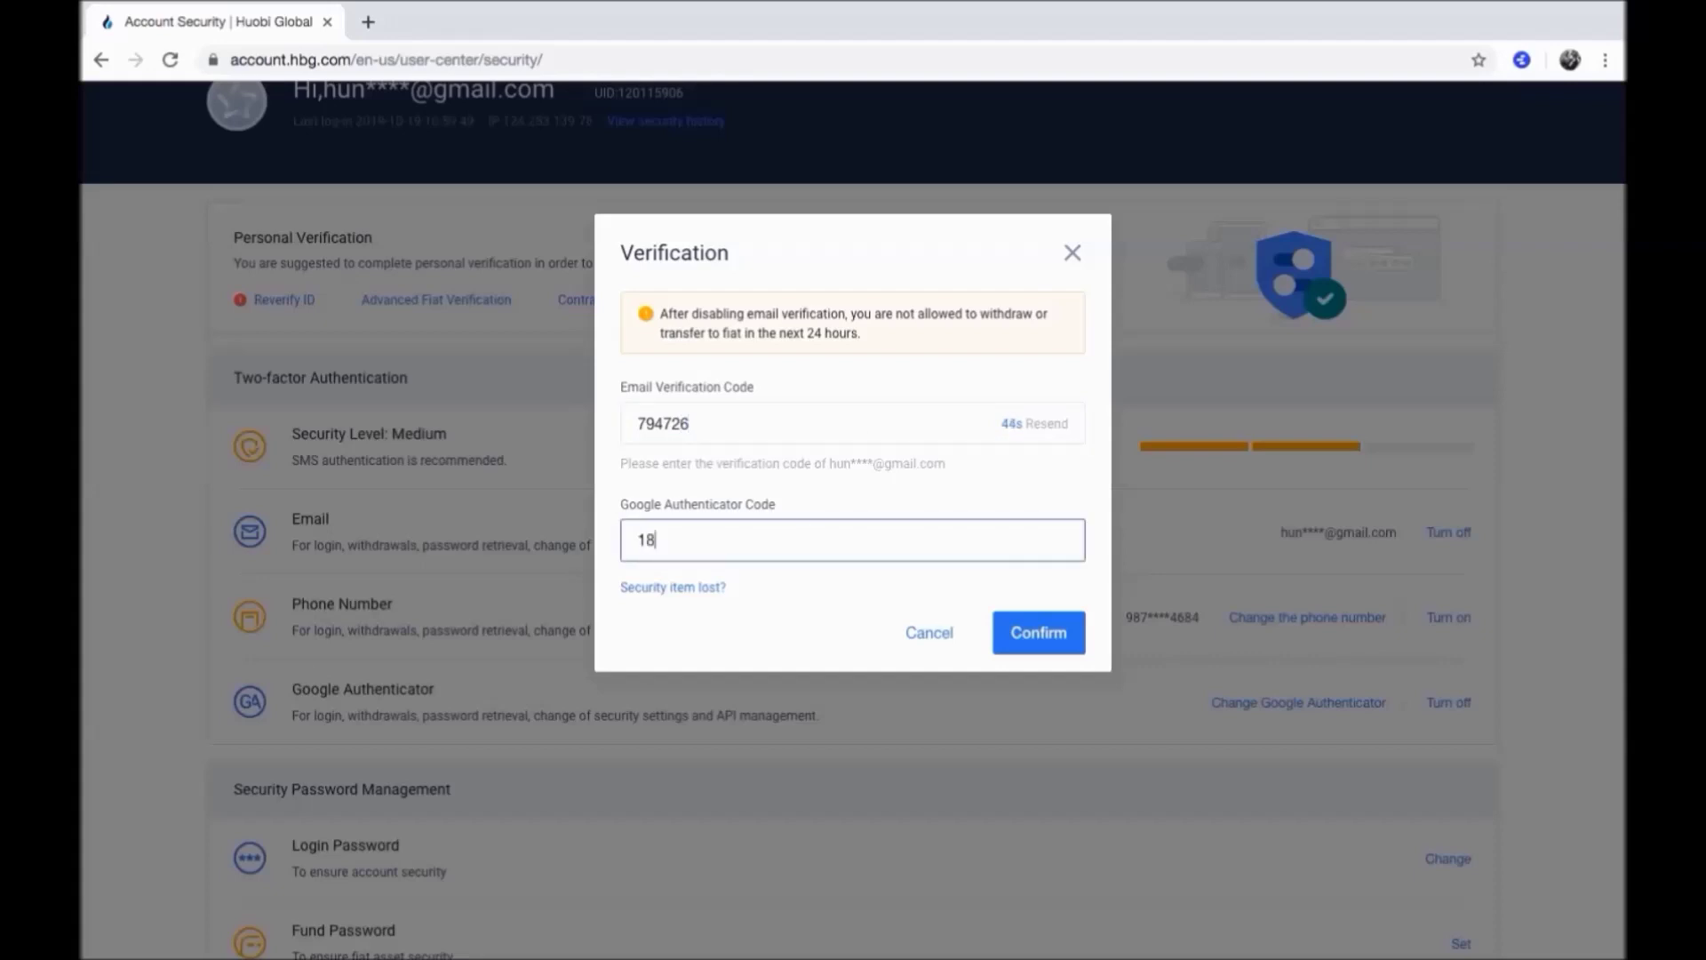
left_click(1051, 646)
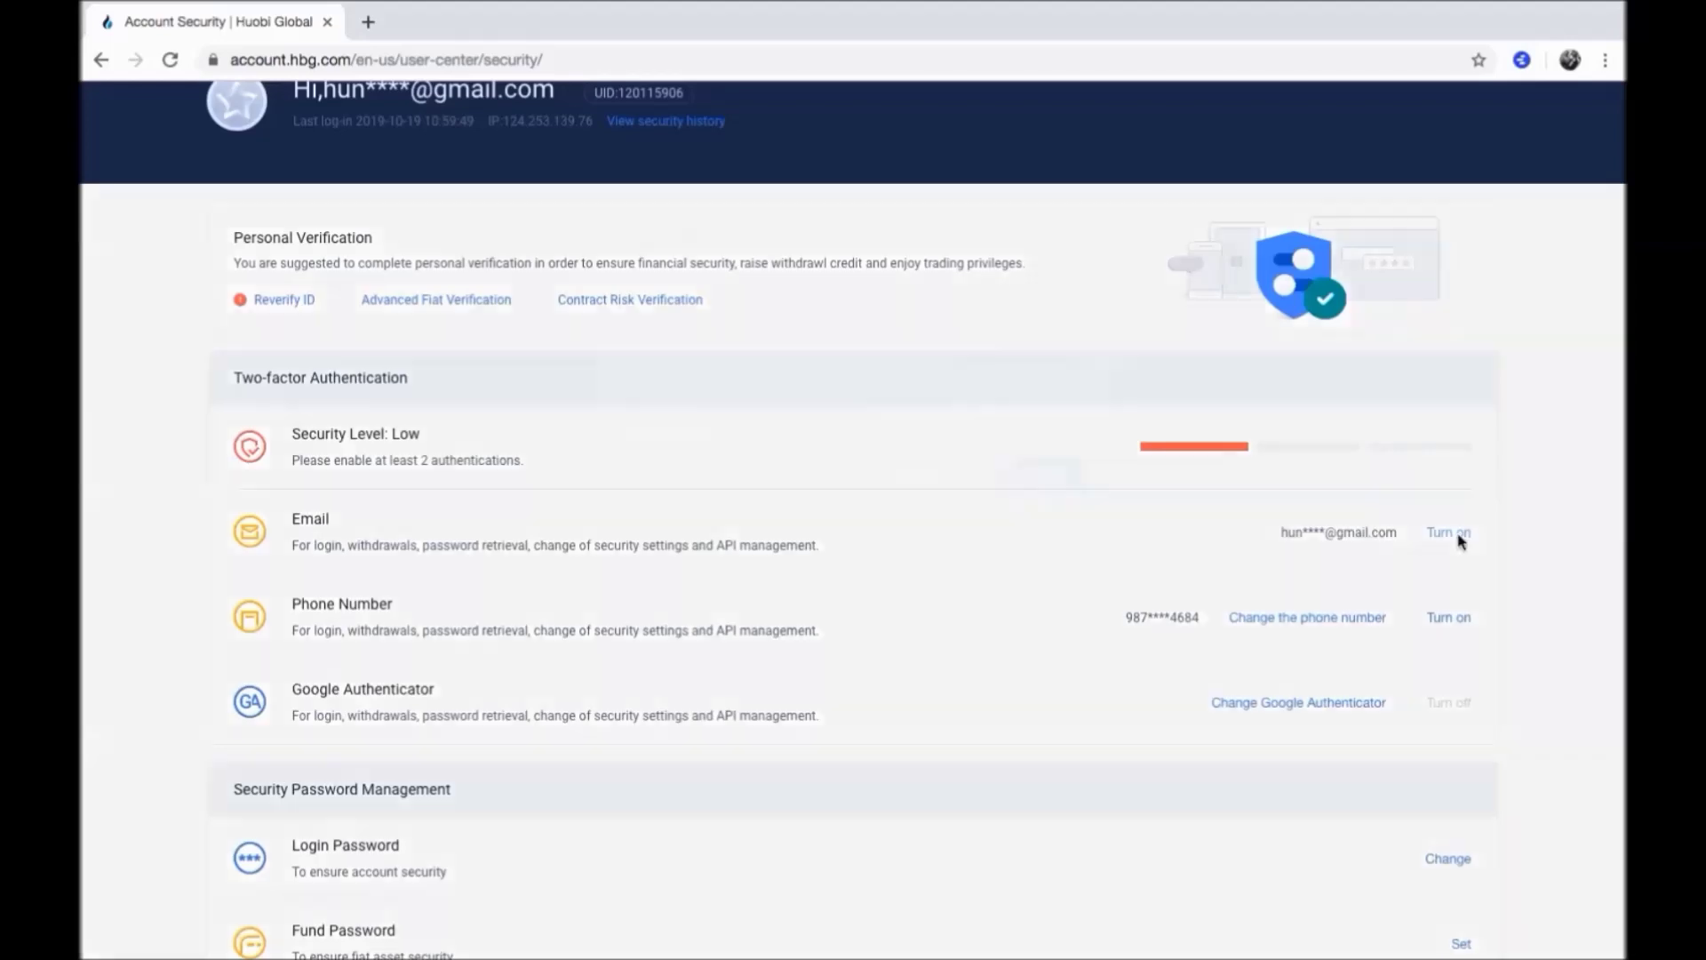
- Re-enable email verification by confirming with a freshly emailed verification code
left_click(1457, 534)
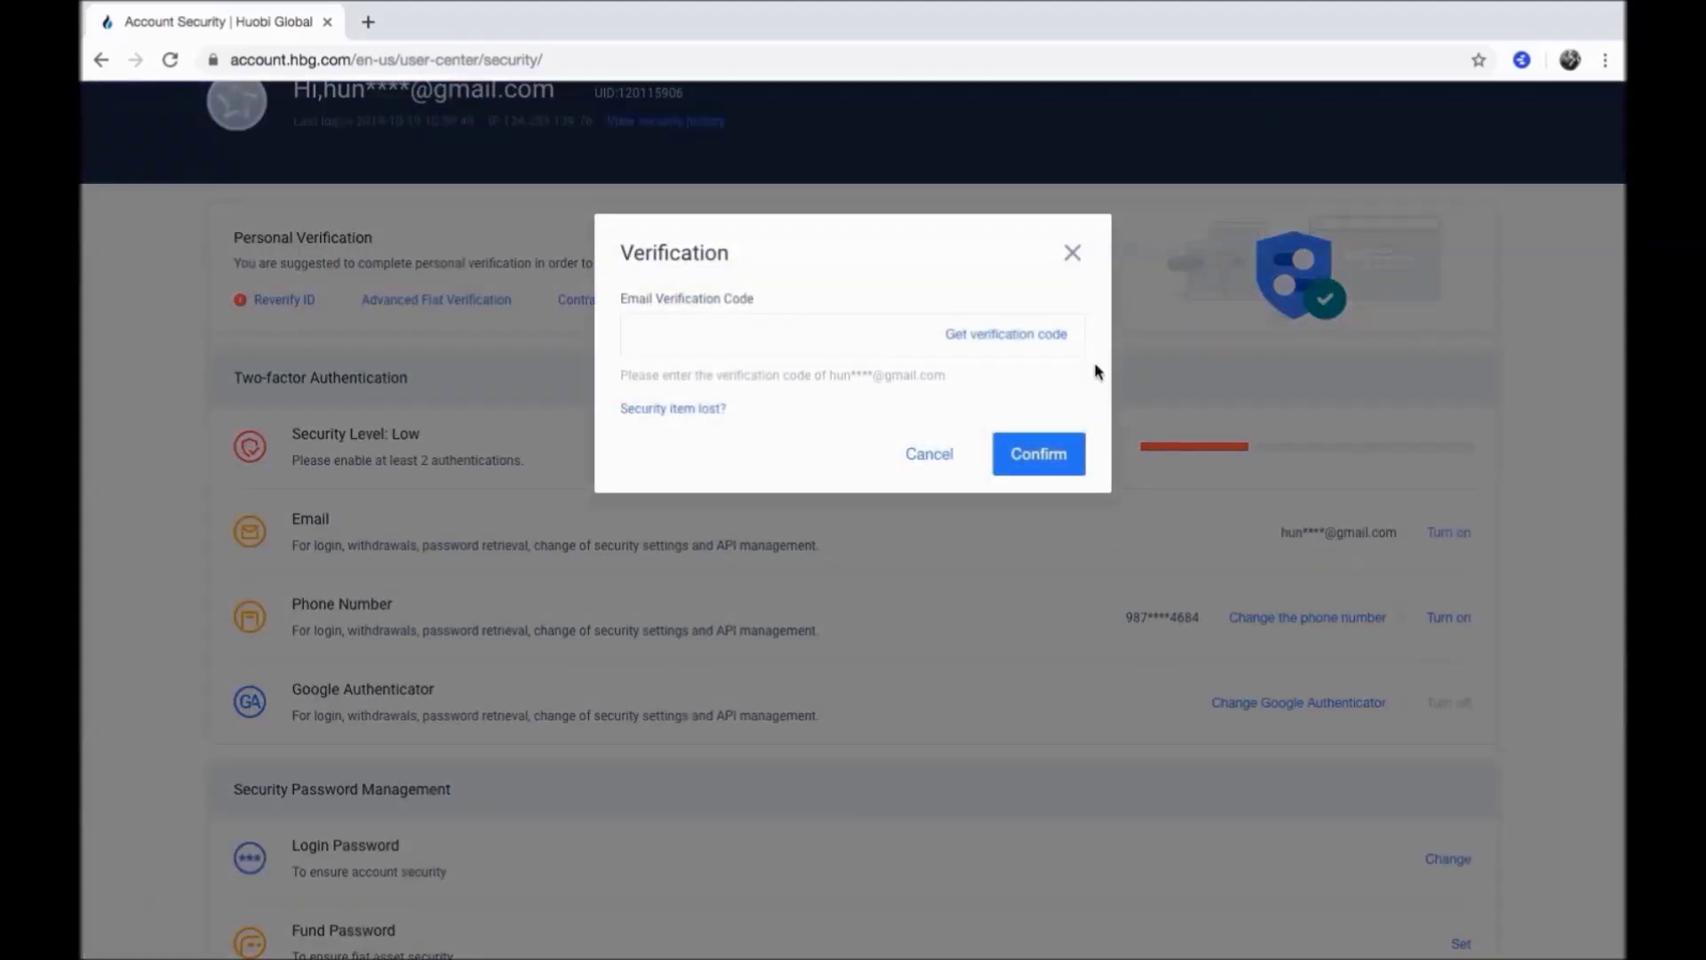
left_click(1047, 349)
left_click(892, 325)
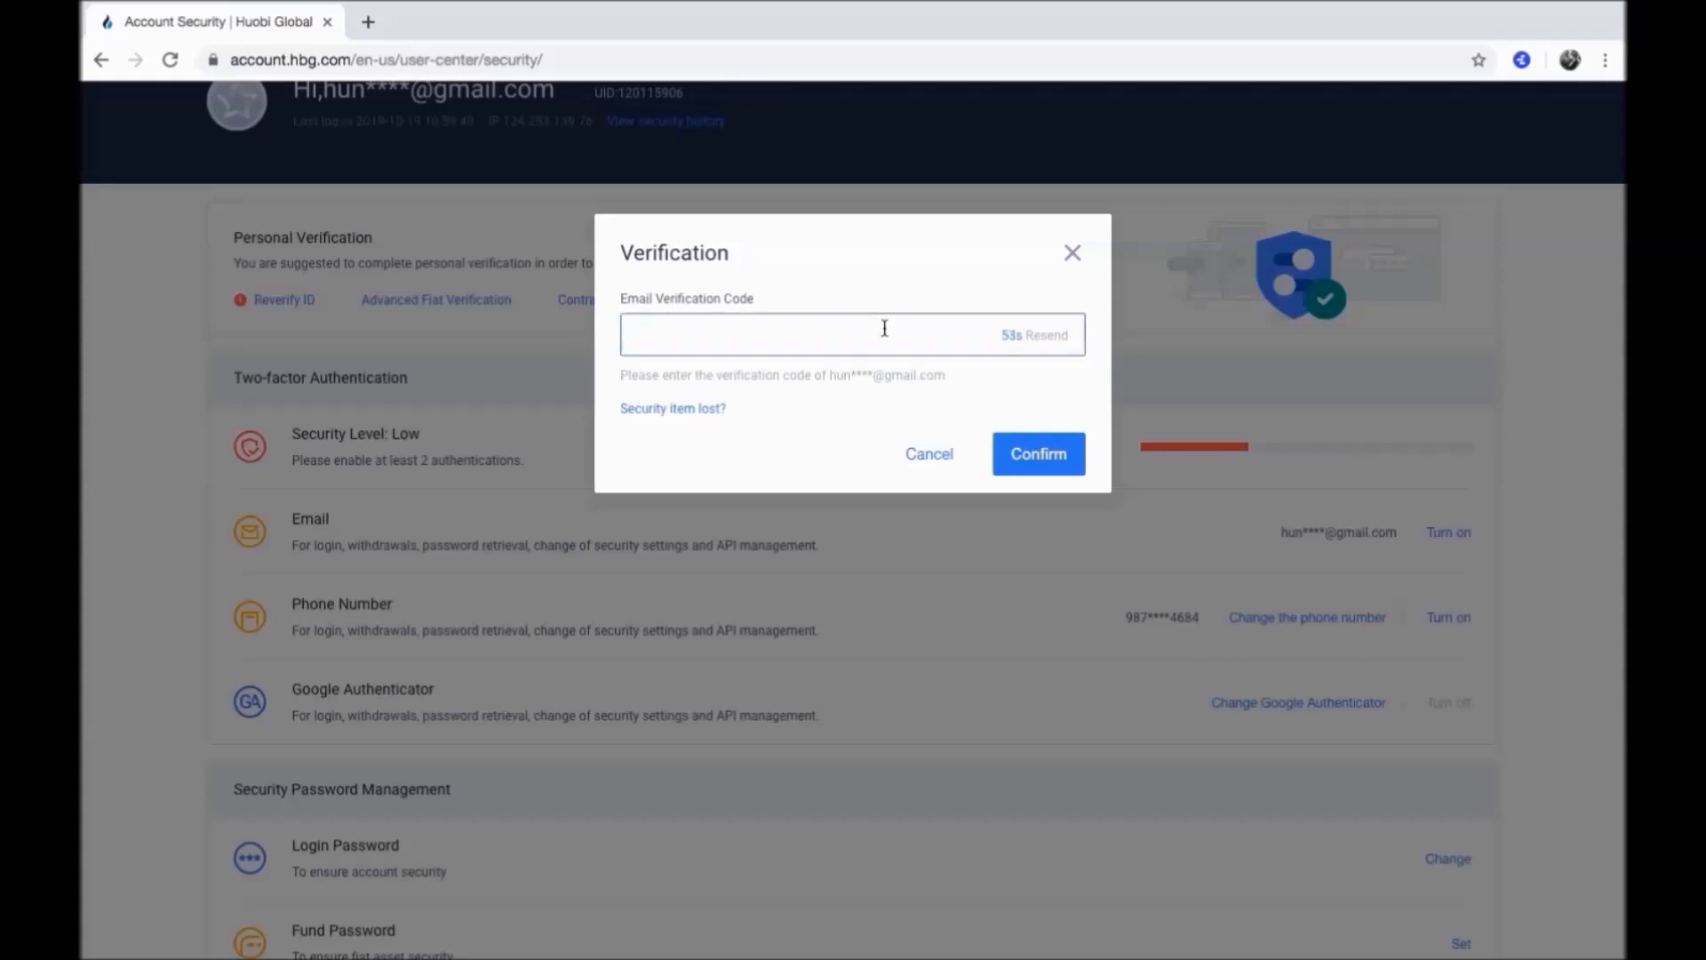
left_click(1003, 456)
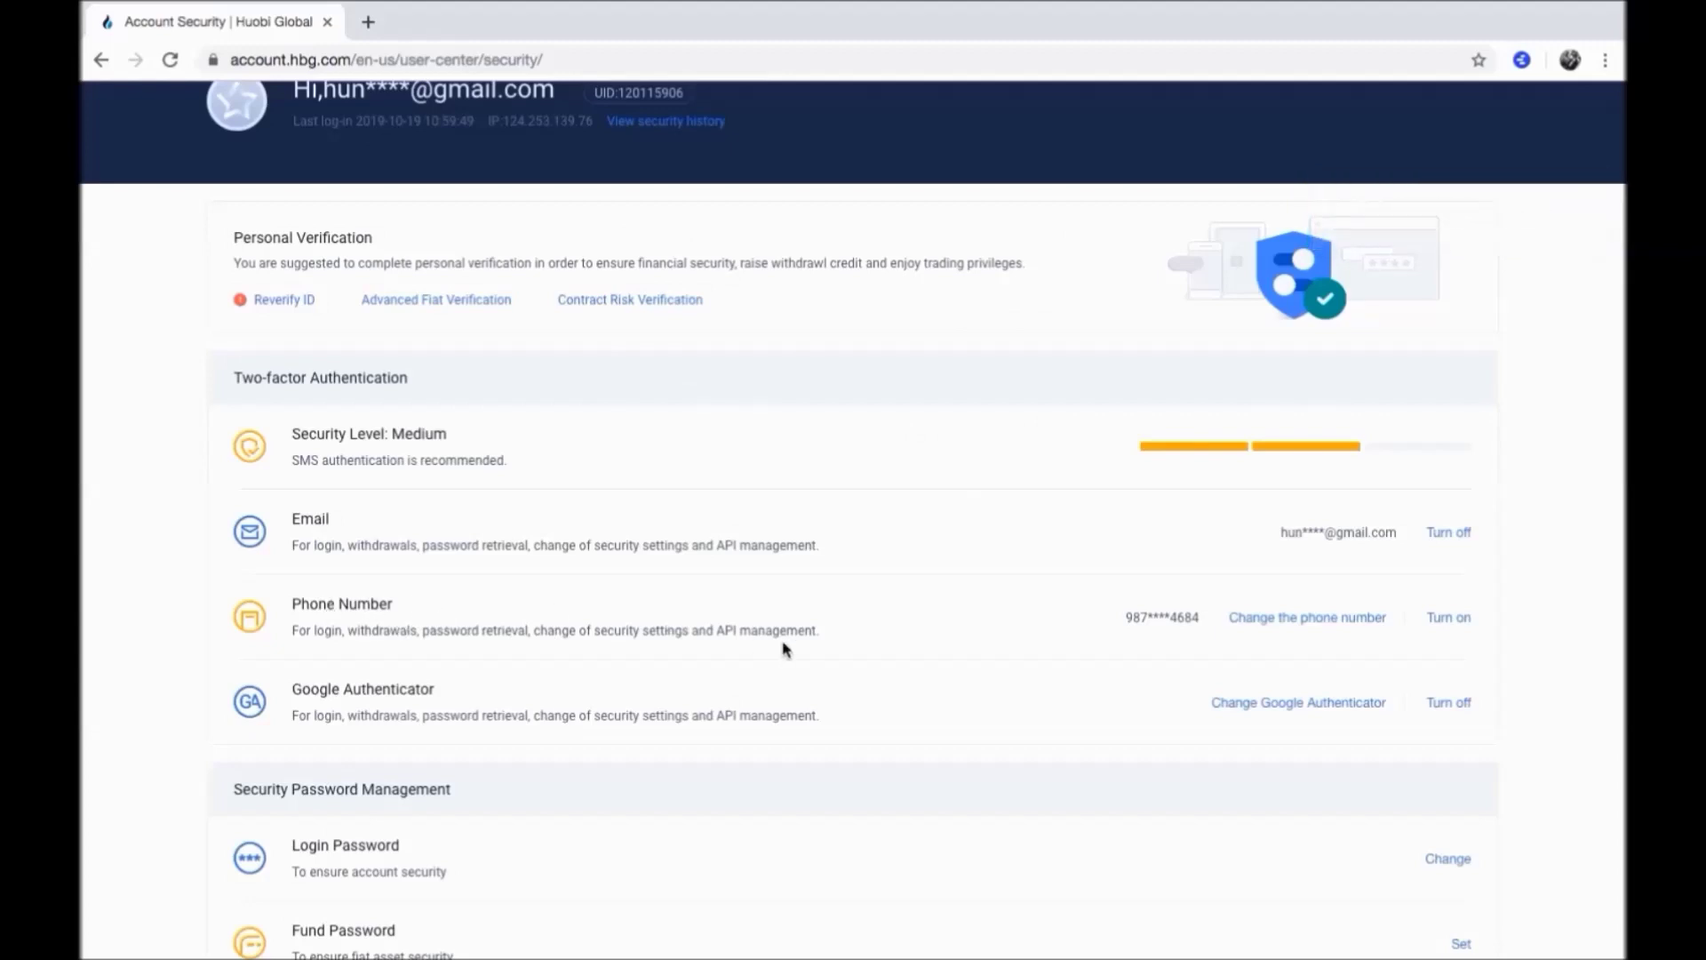
- Enable SMS verification on the Phone Number row using an SMS verification code
left_click(1450, 619)
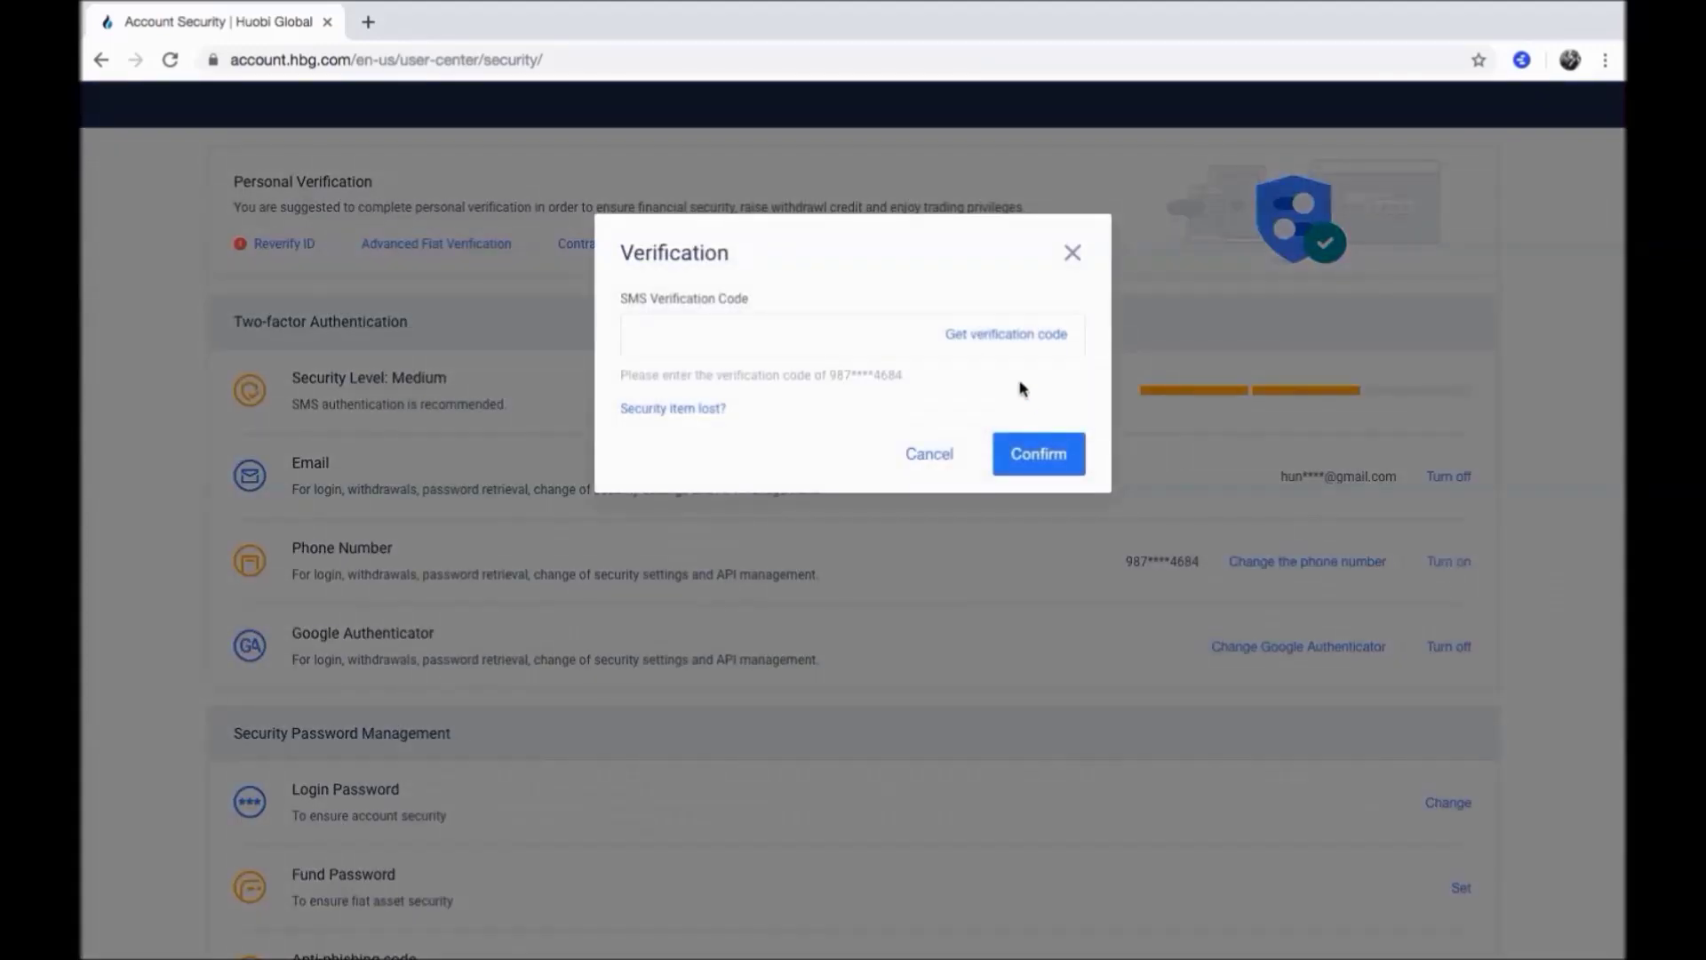
left_click(1002, 334)
left_click(861, 334)
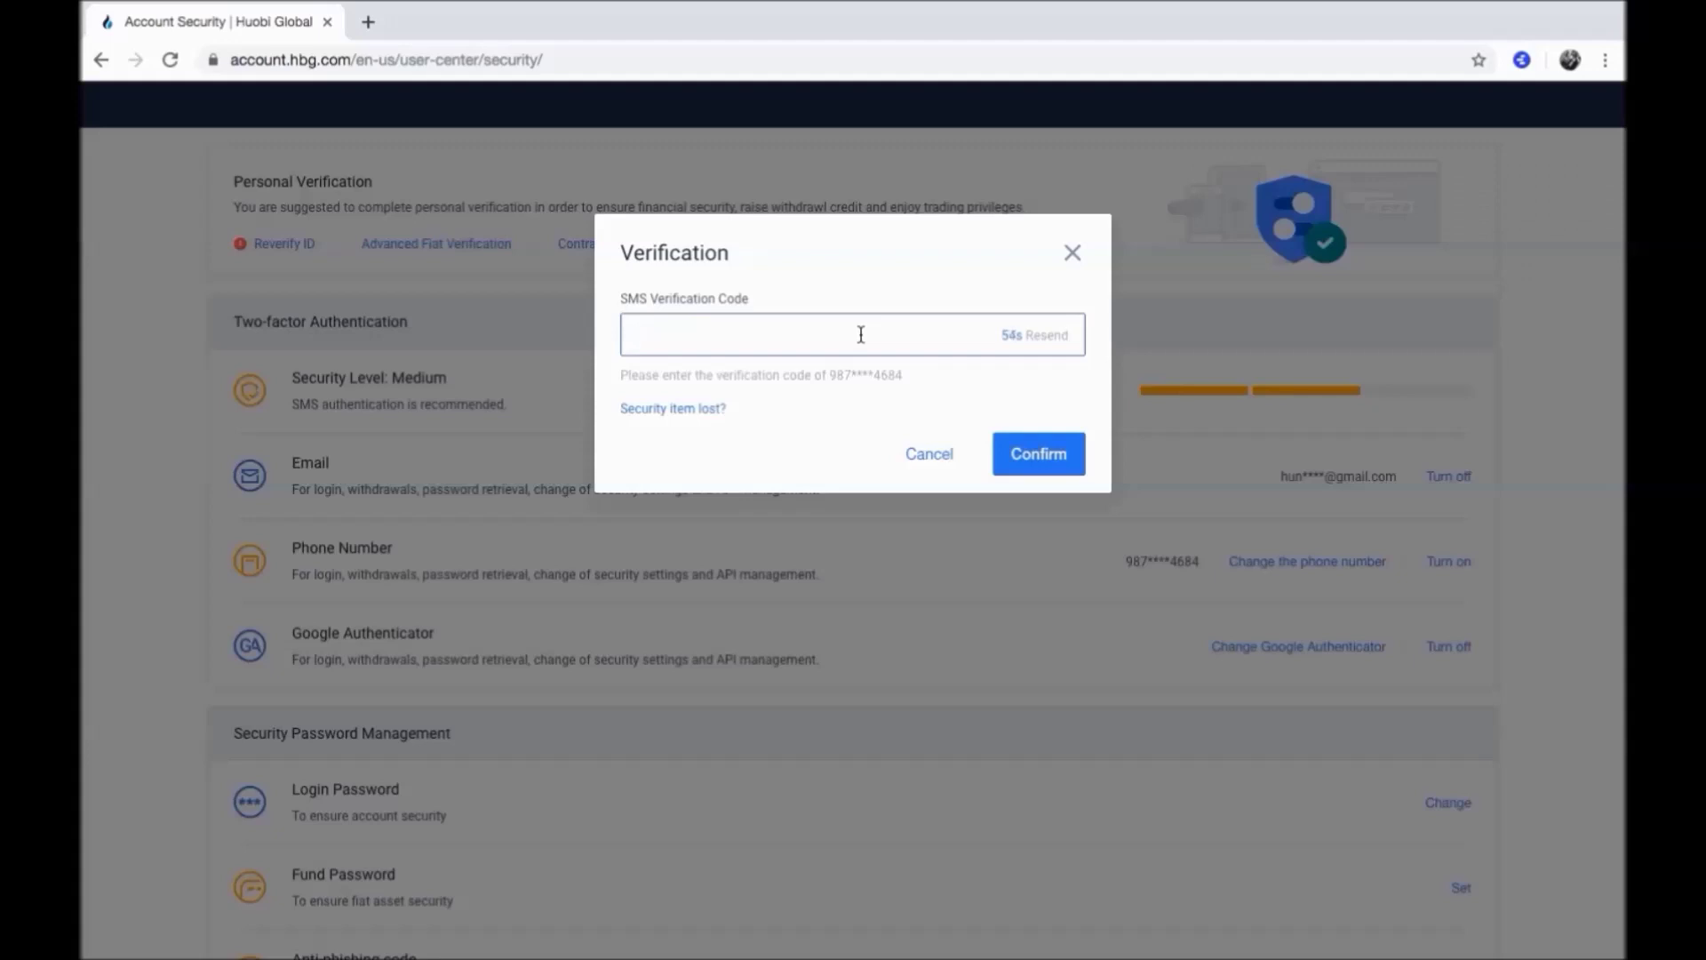
left_click(1018, 457)
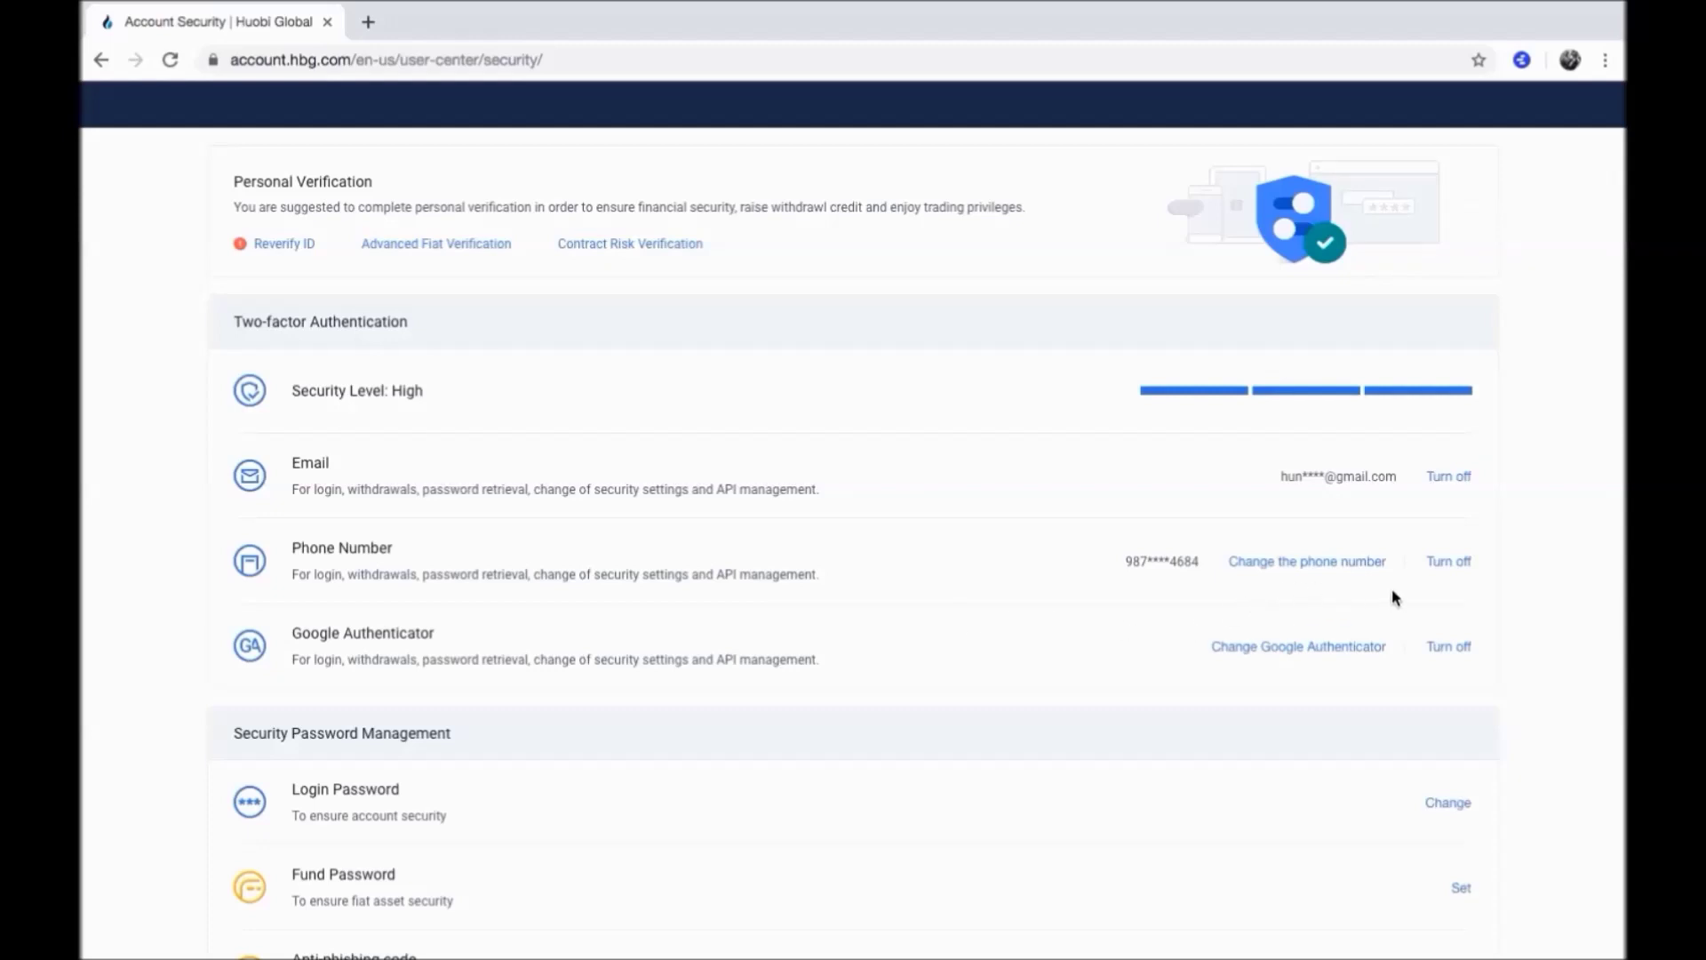
- Disable SMS verification, confirming with SMS, email and Google Authenticator codes
left_click(1450, 565)
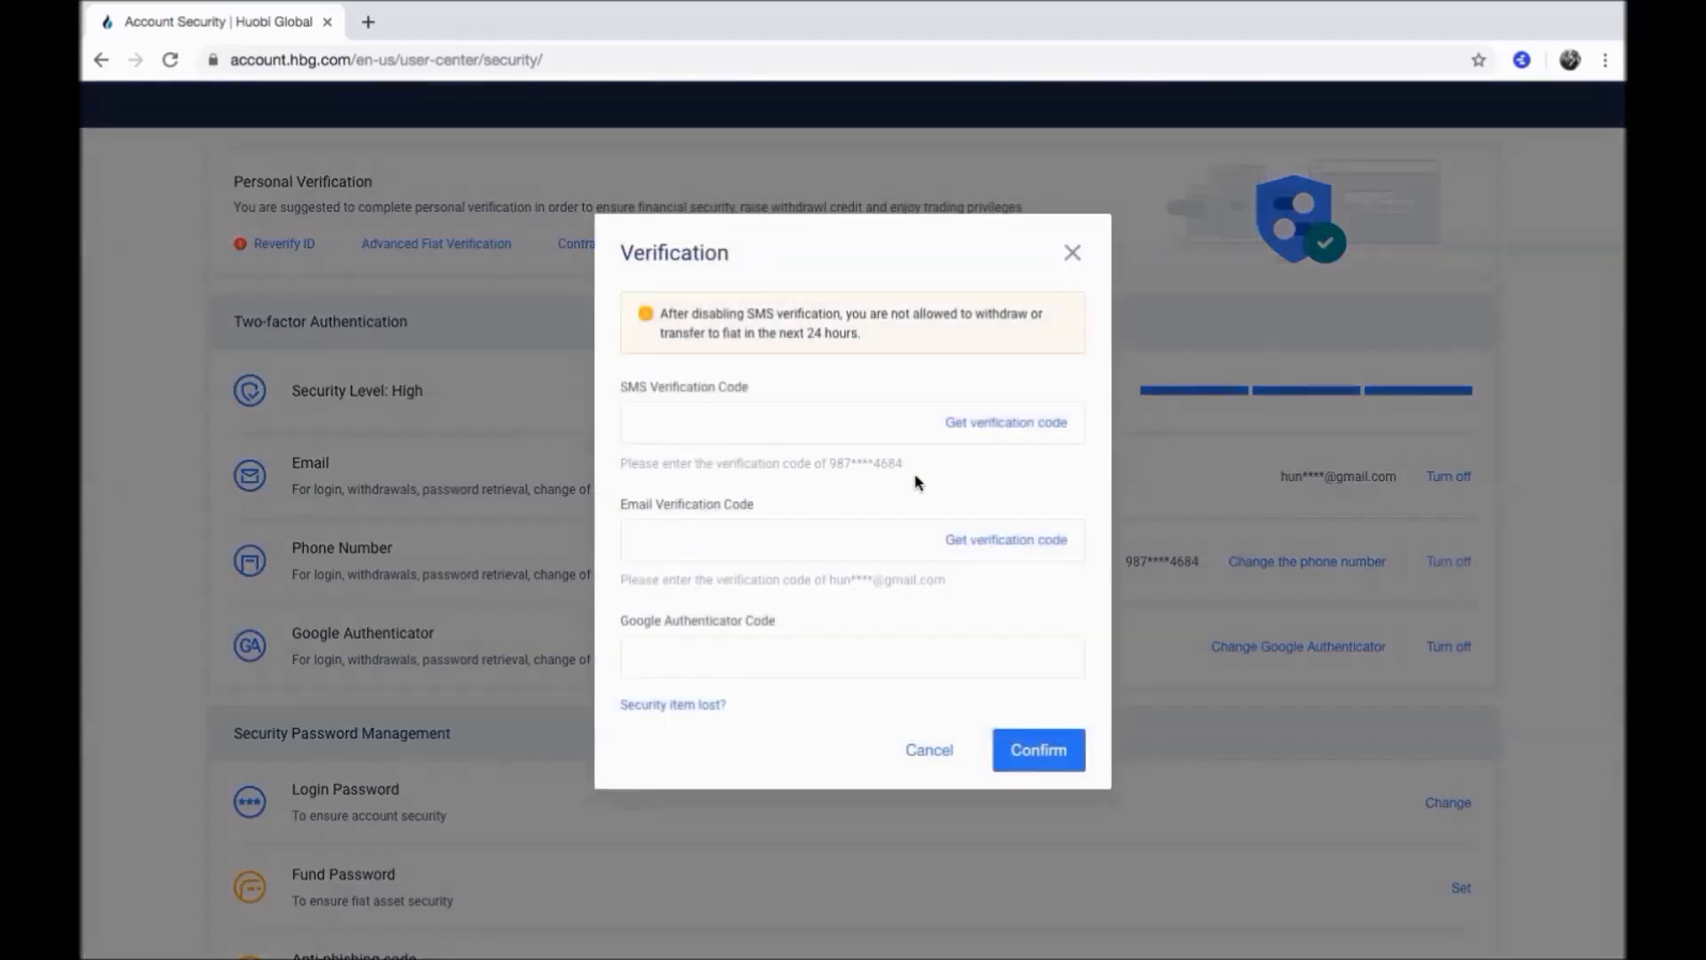
left_click(999, 435)
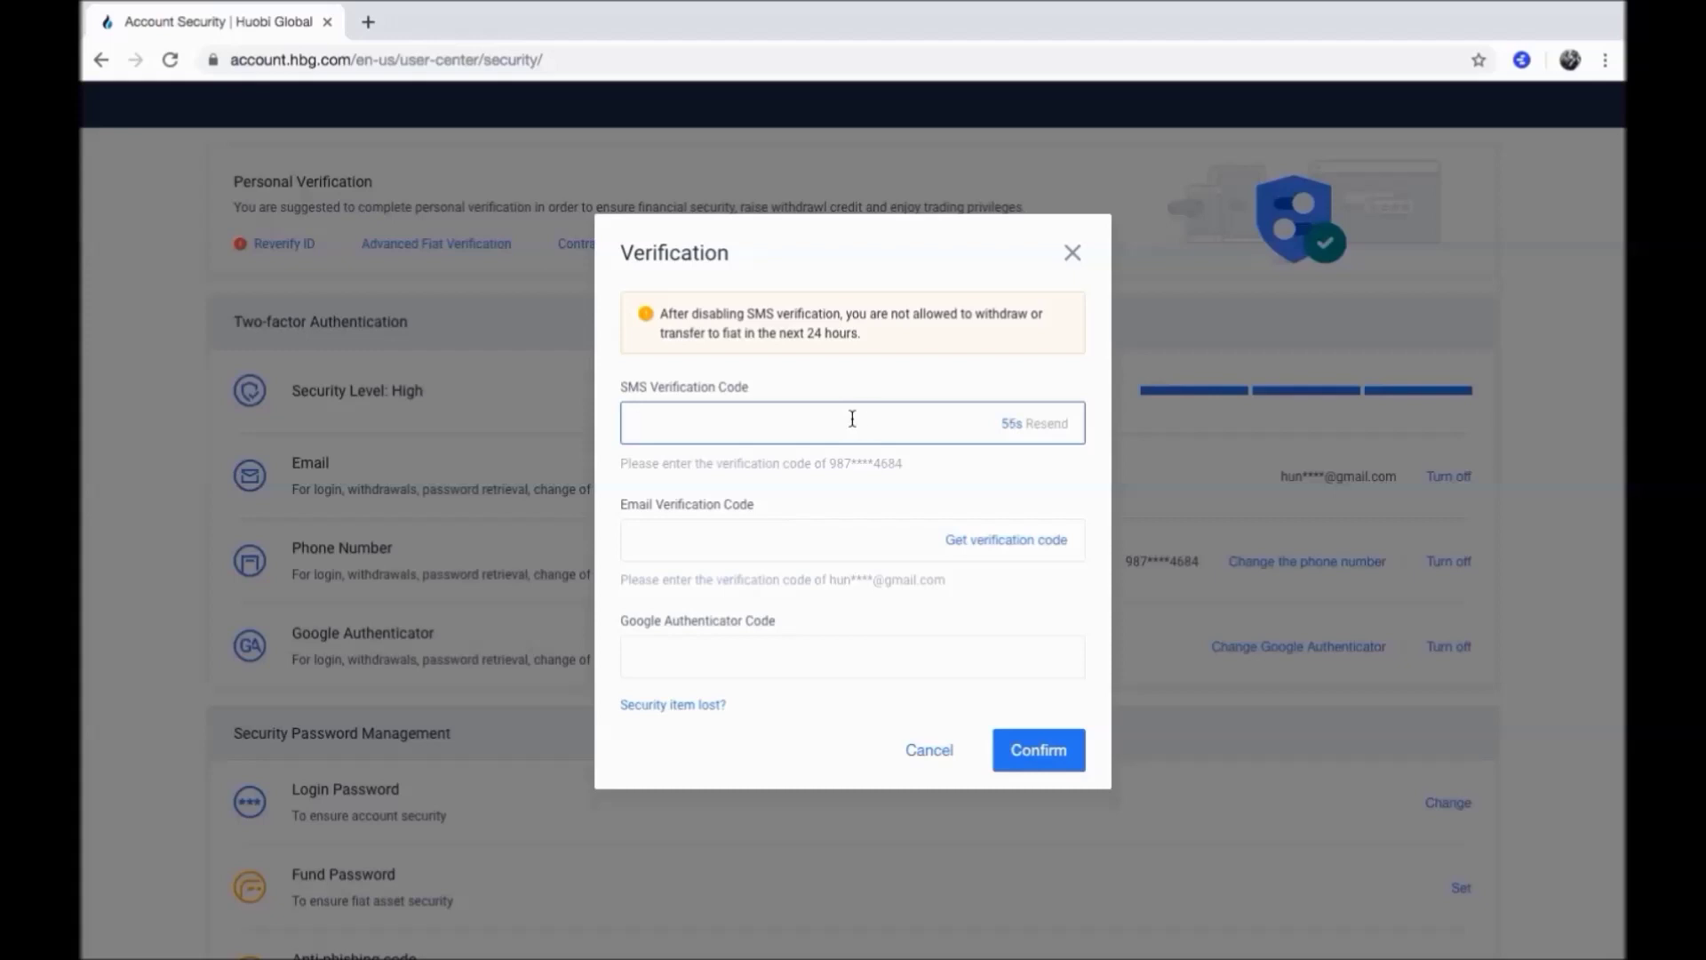
left_click(1021, 544)
left_click(862, 540)
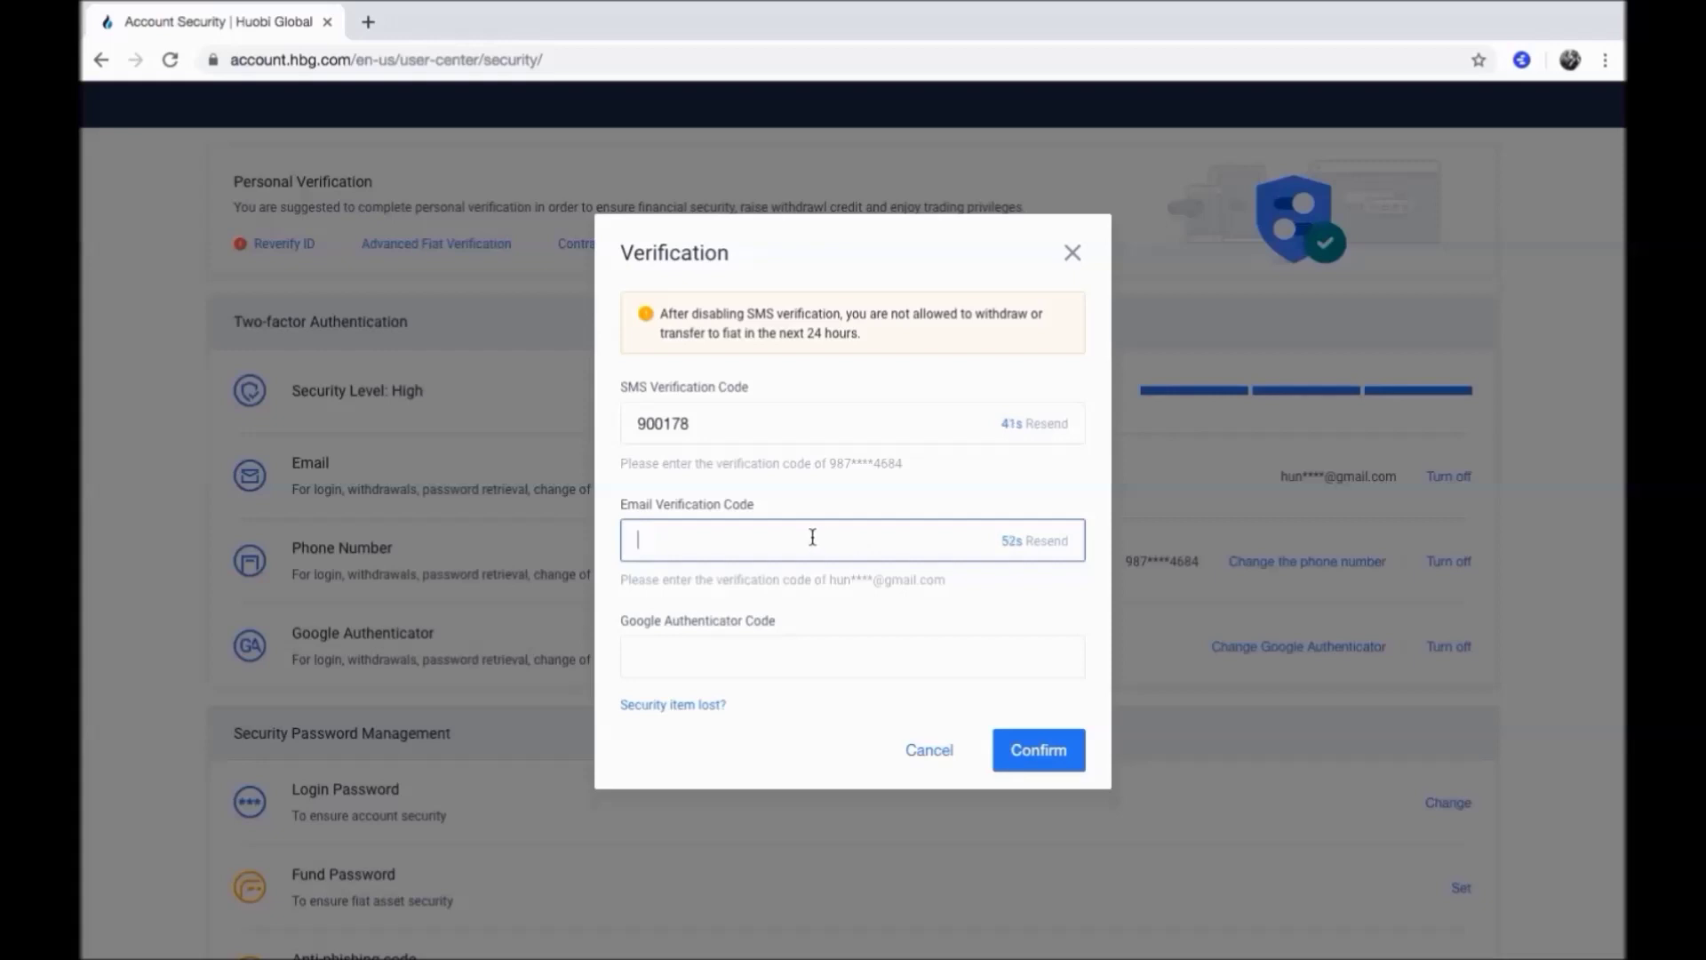
left_click(762, 653)
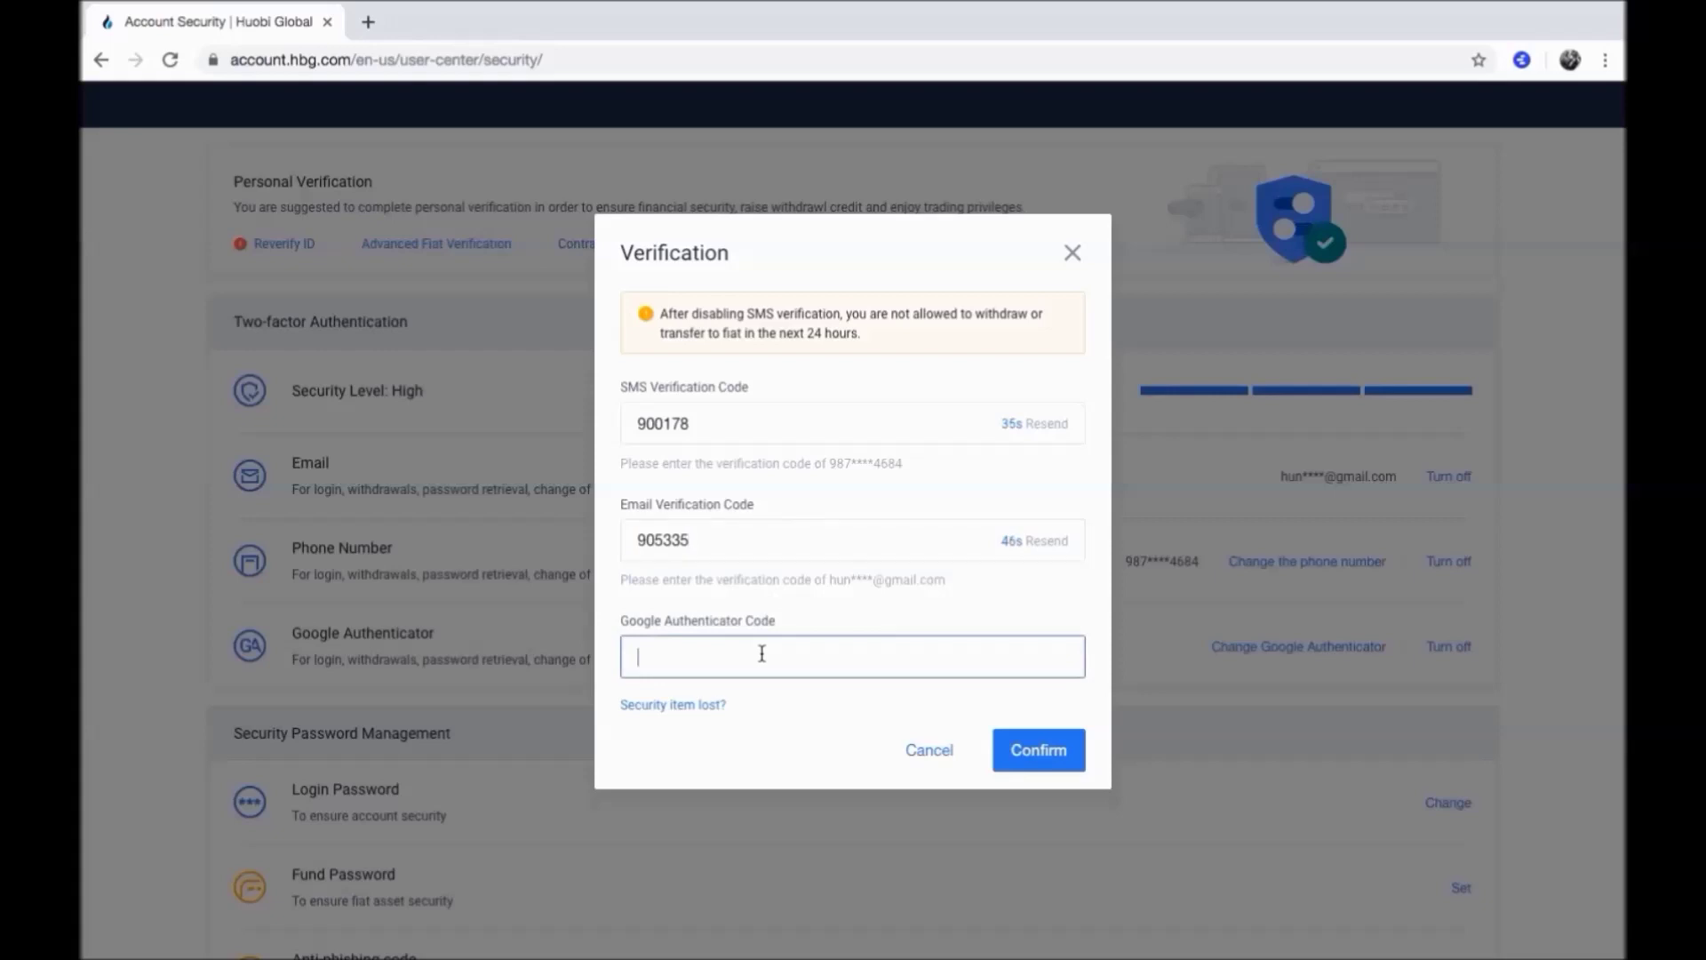
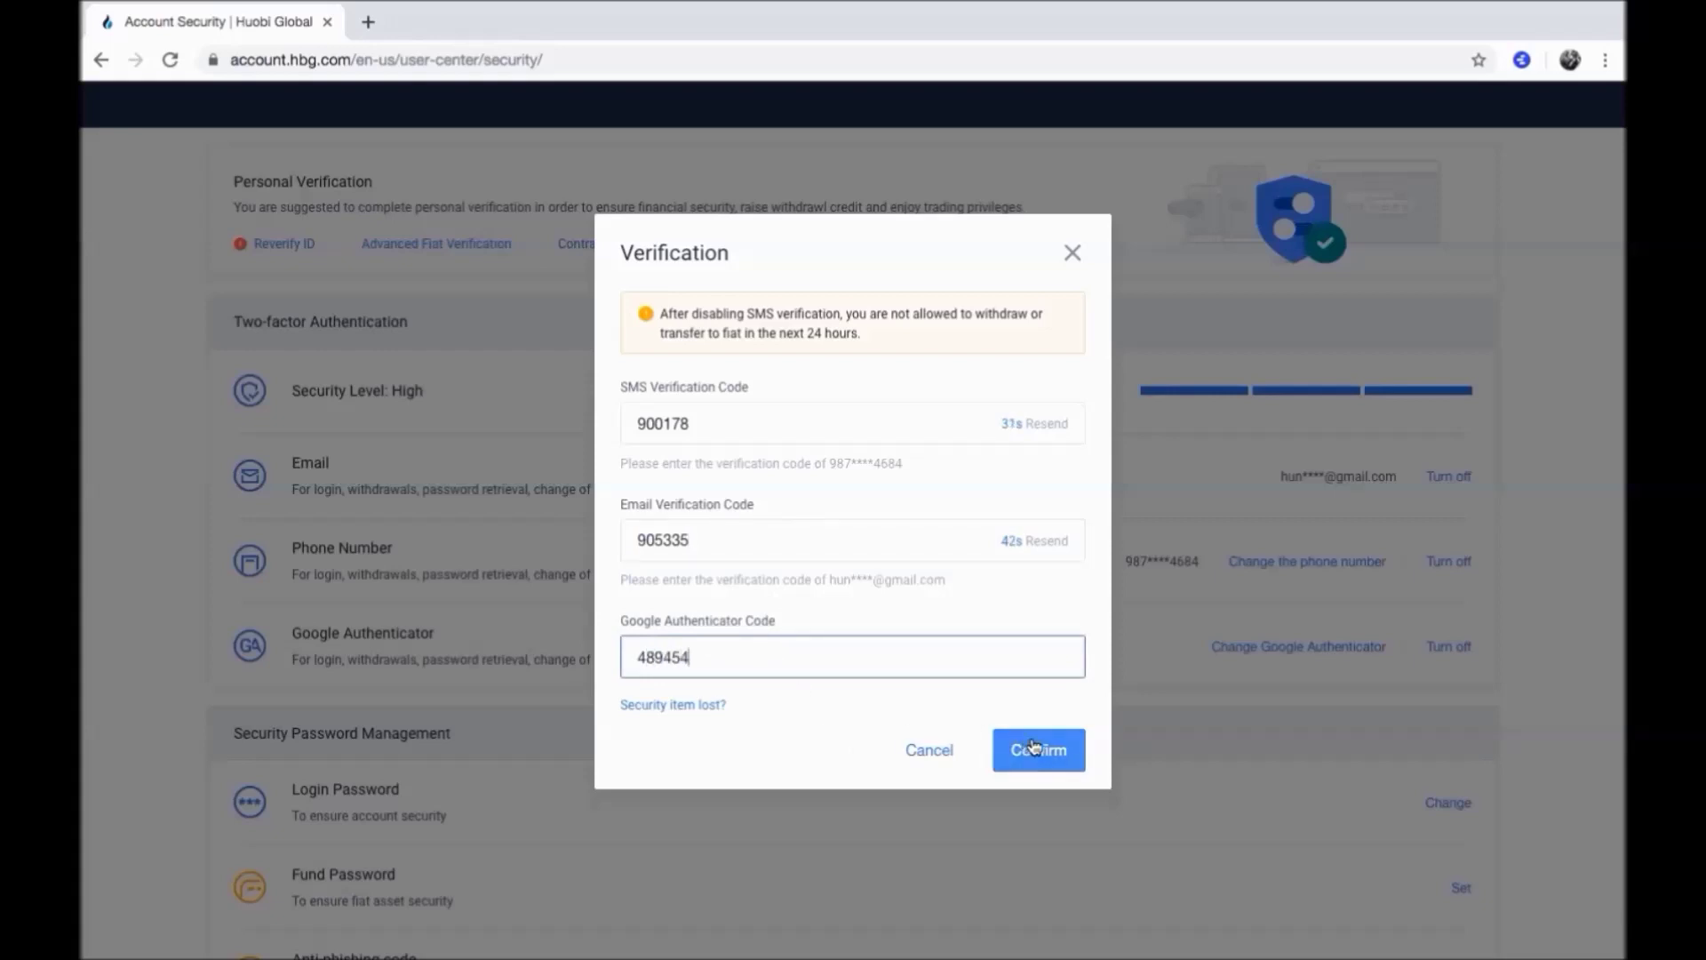
left_click(1033, 752)
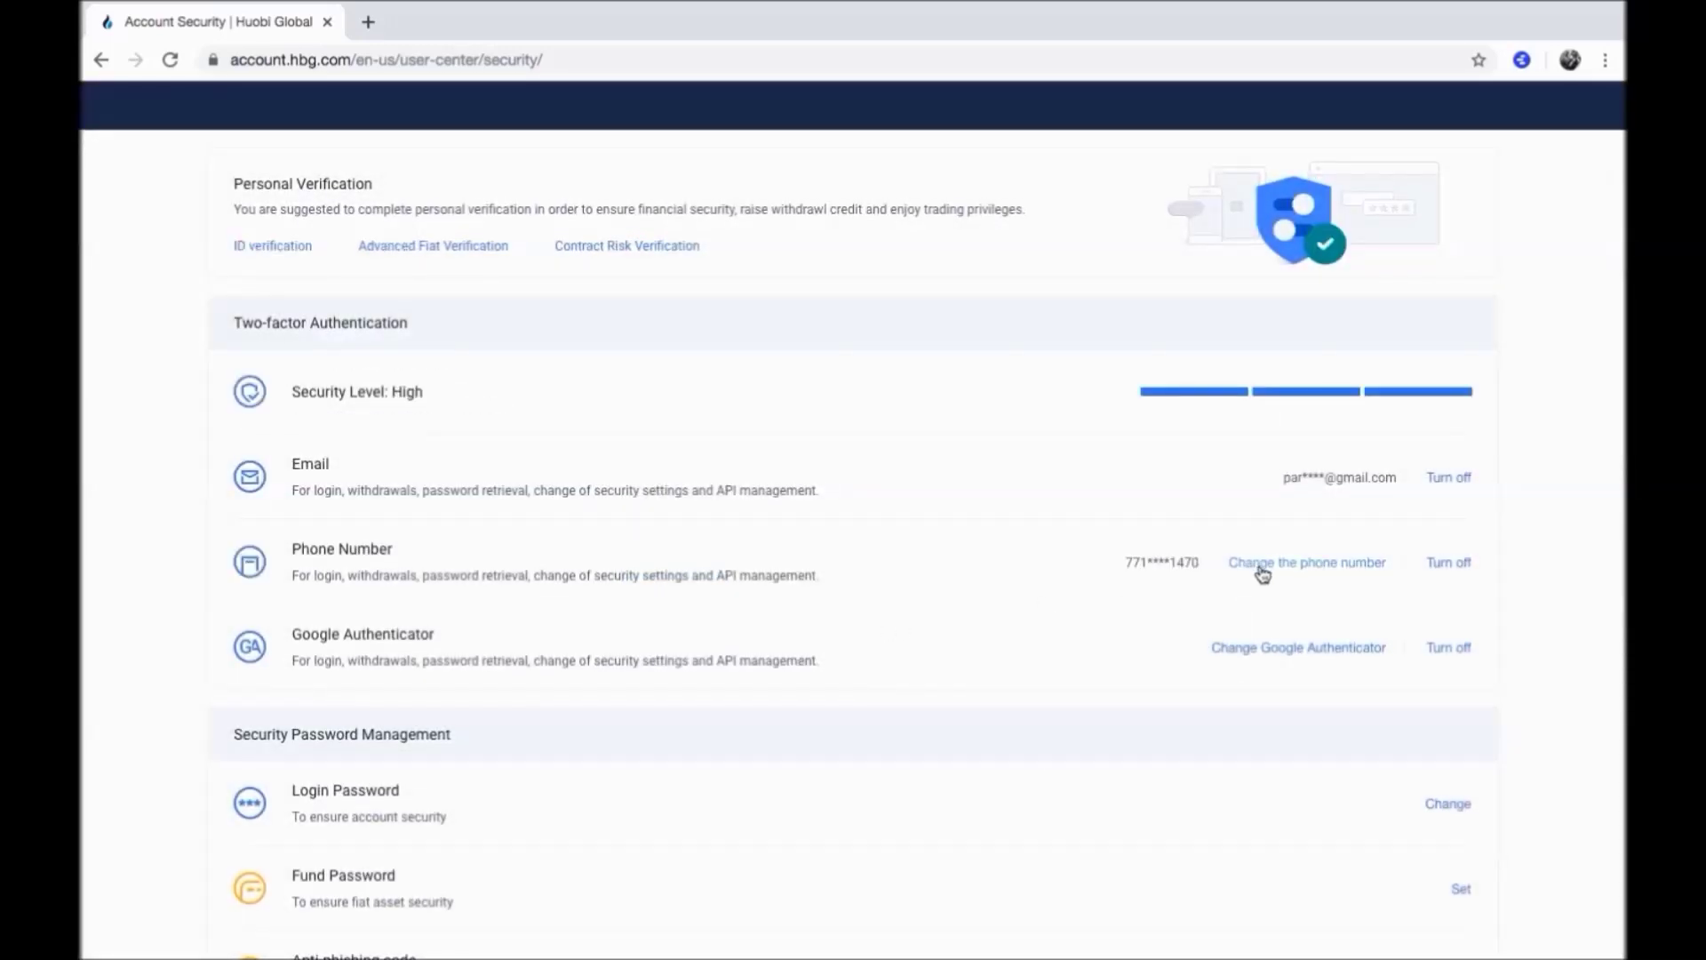
- Enter the new phone number and its SMS verification code, then submit
left_click(1263, 569)
left_click(969, 422)
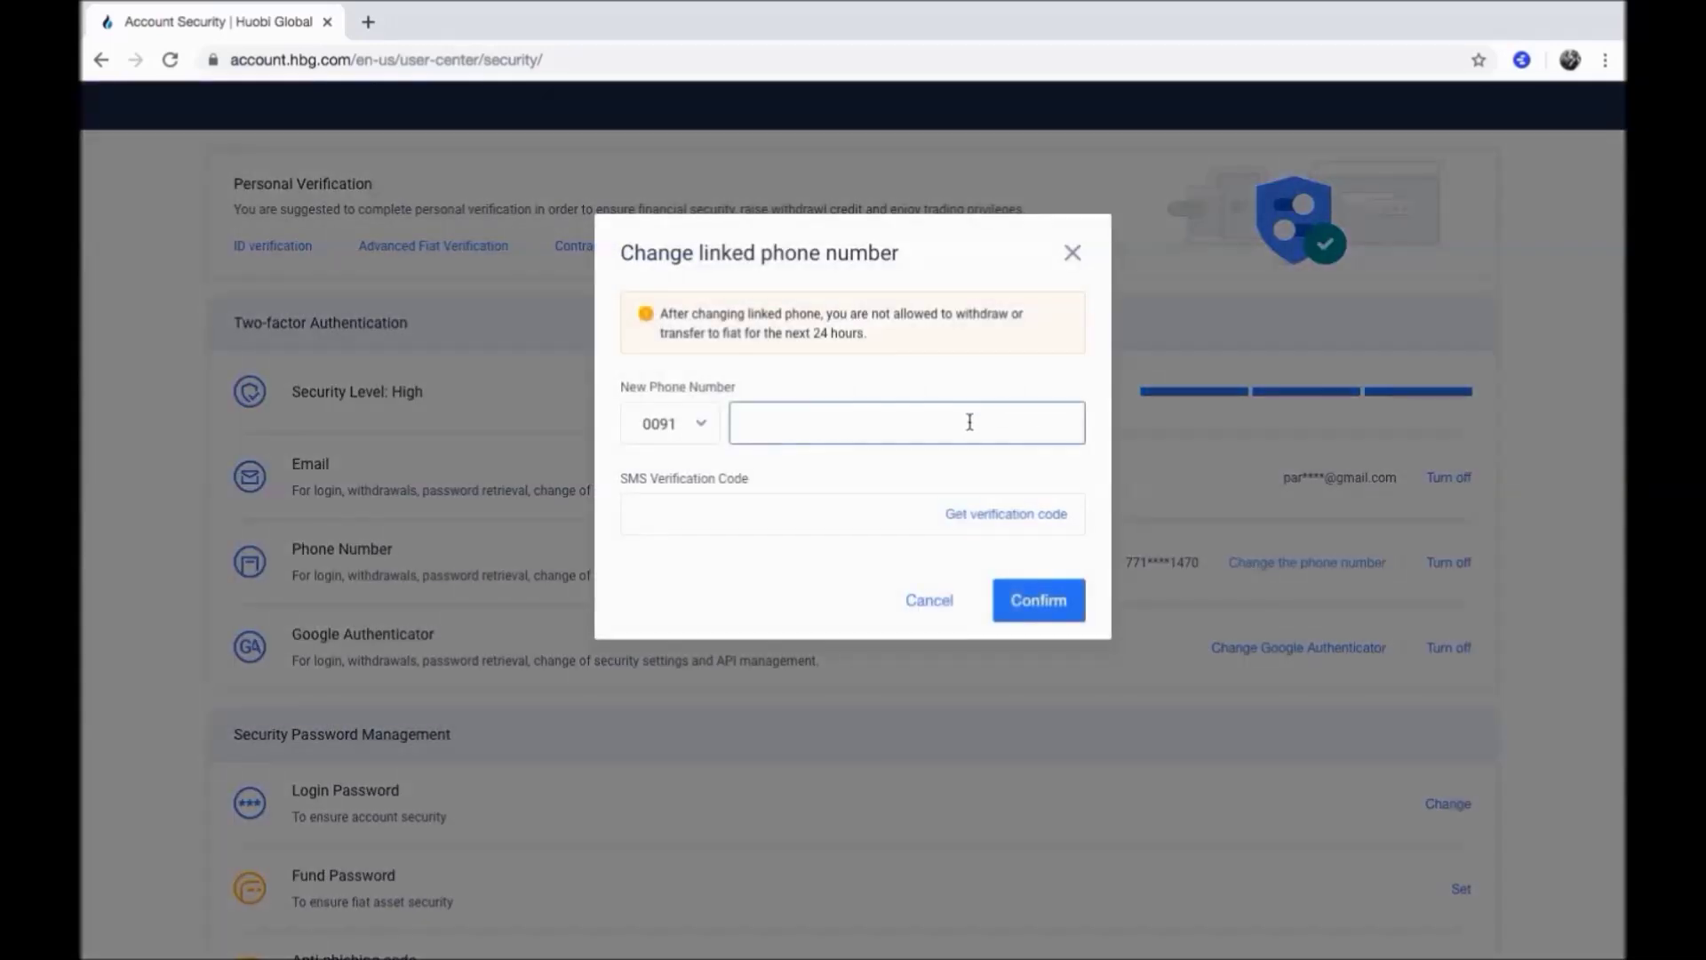
left_click(1021, 514)
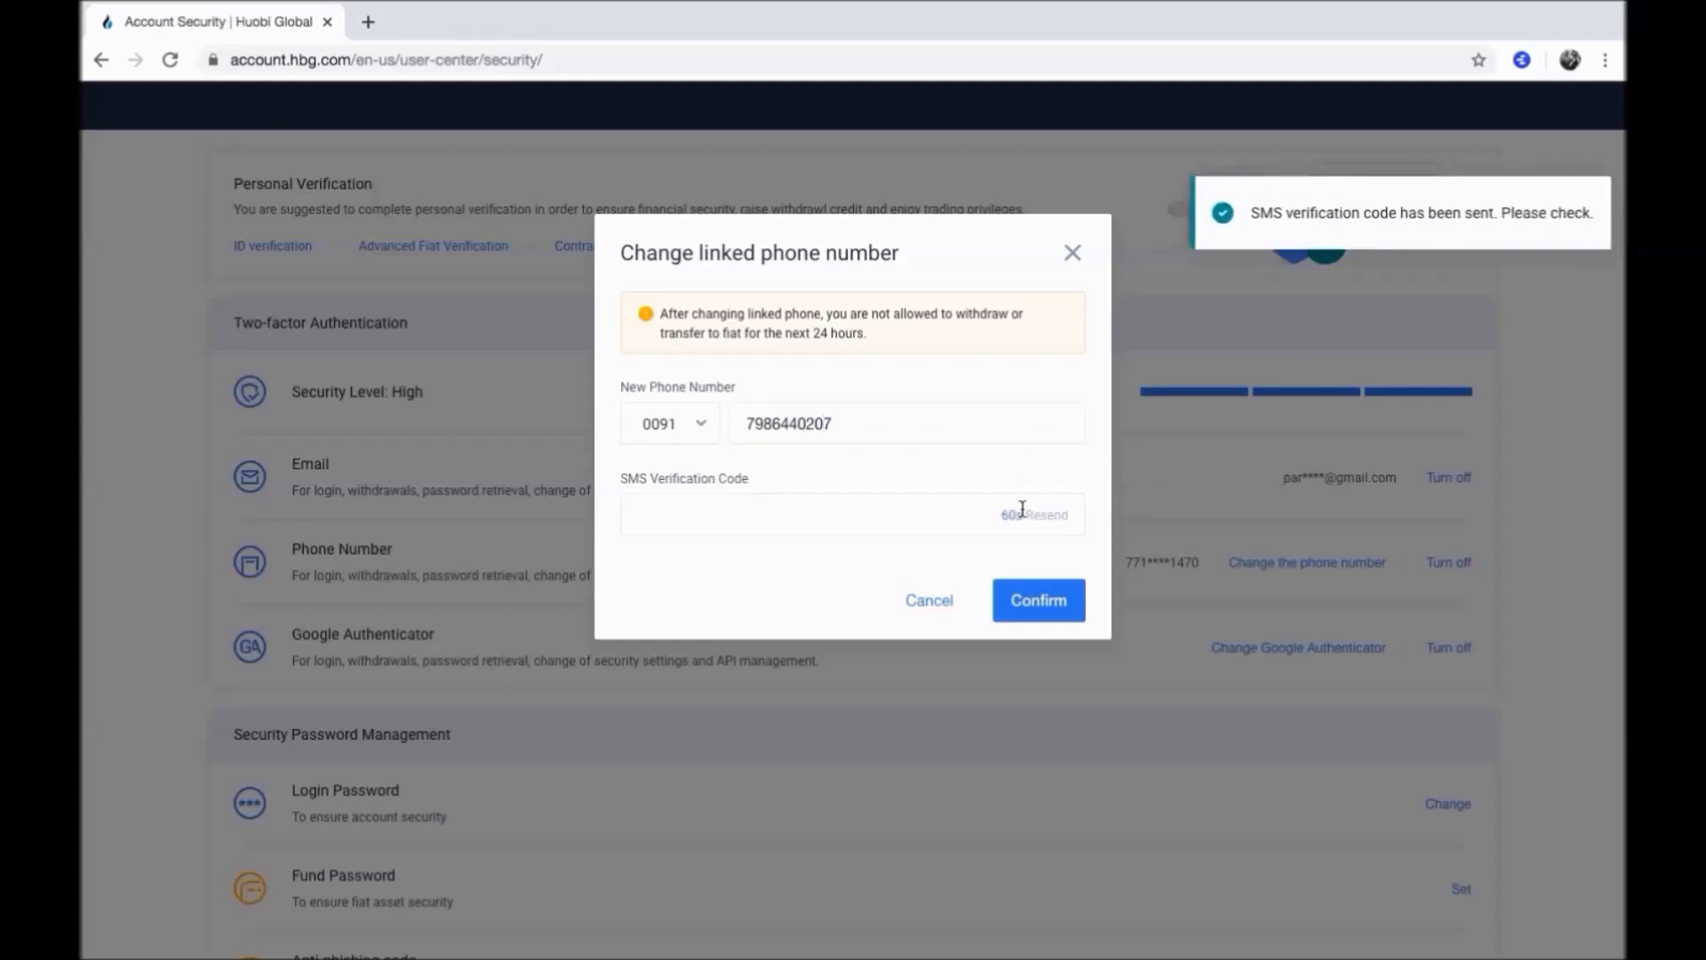
left_click(880, 515)
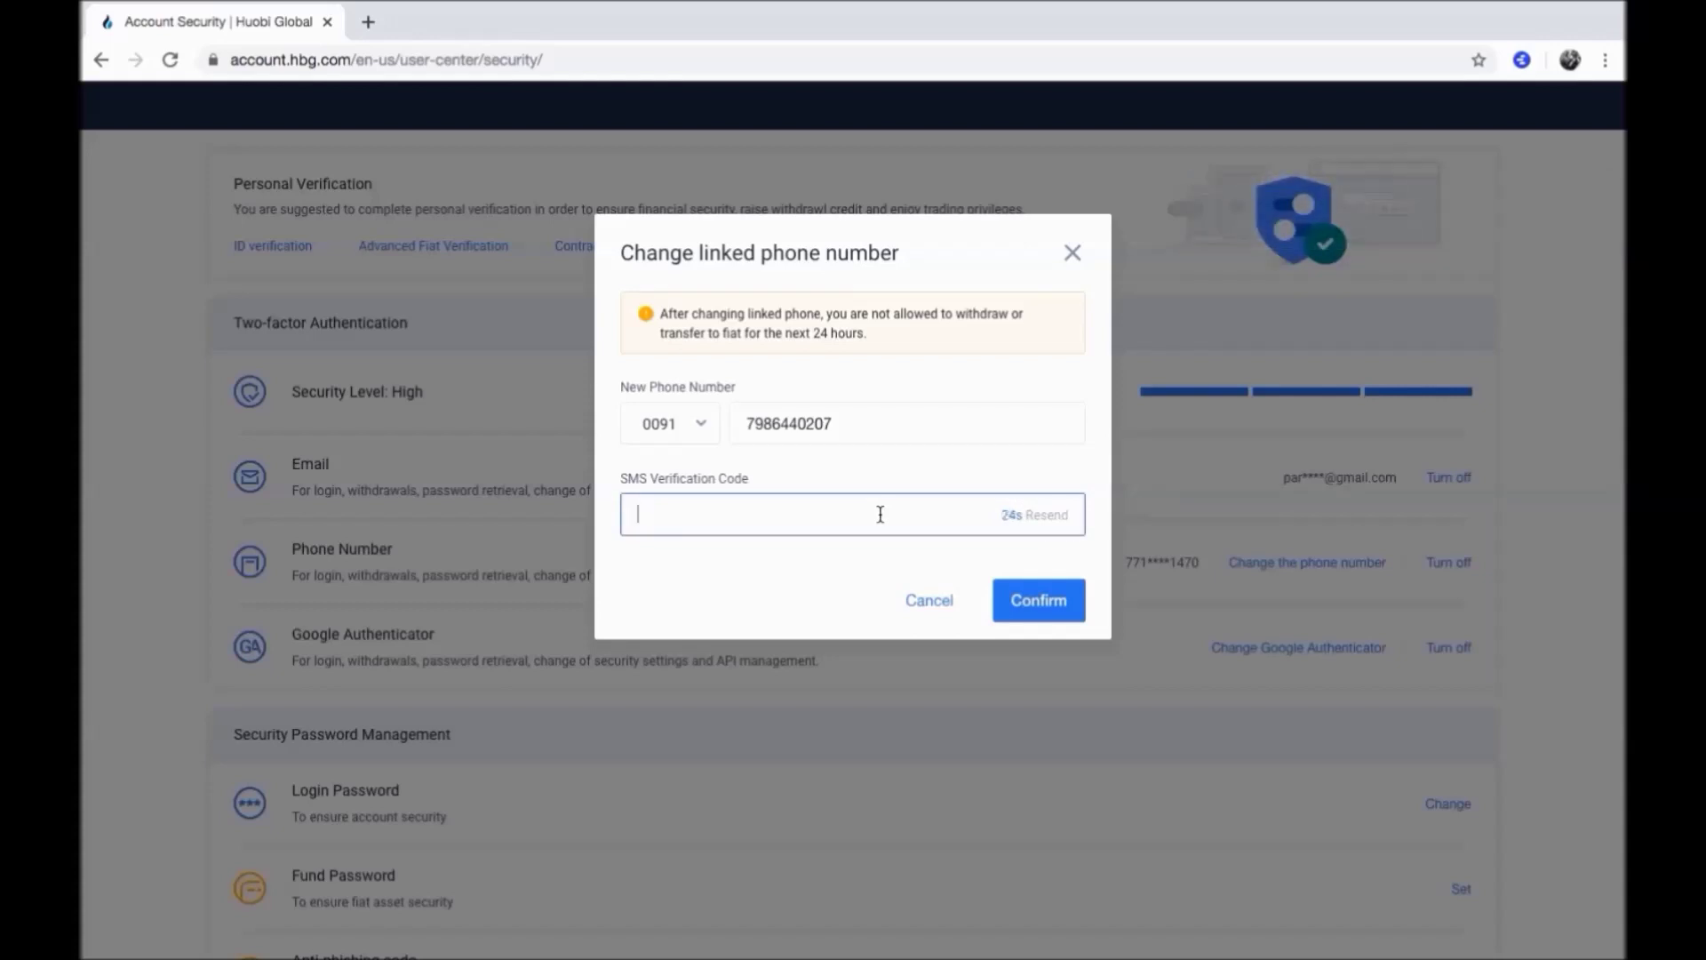
left_click(1074, 601)
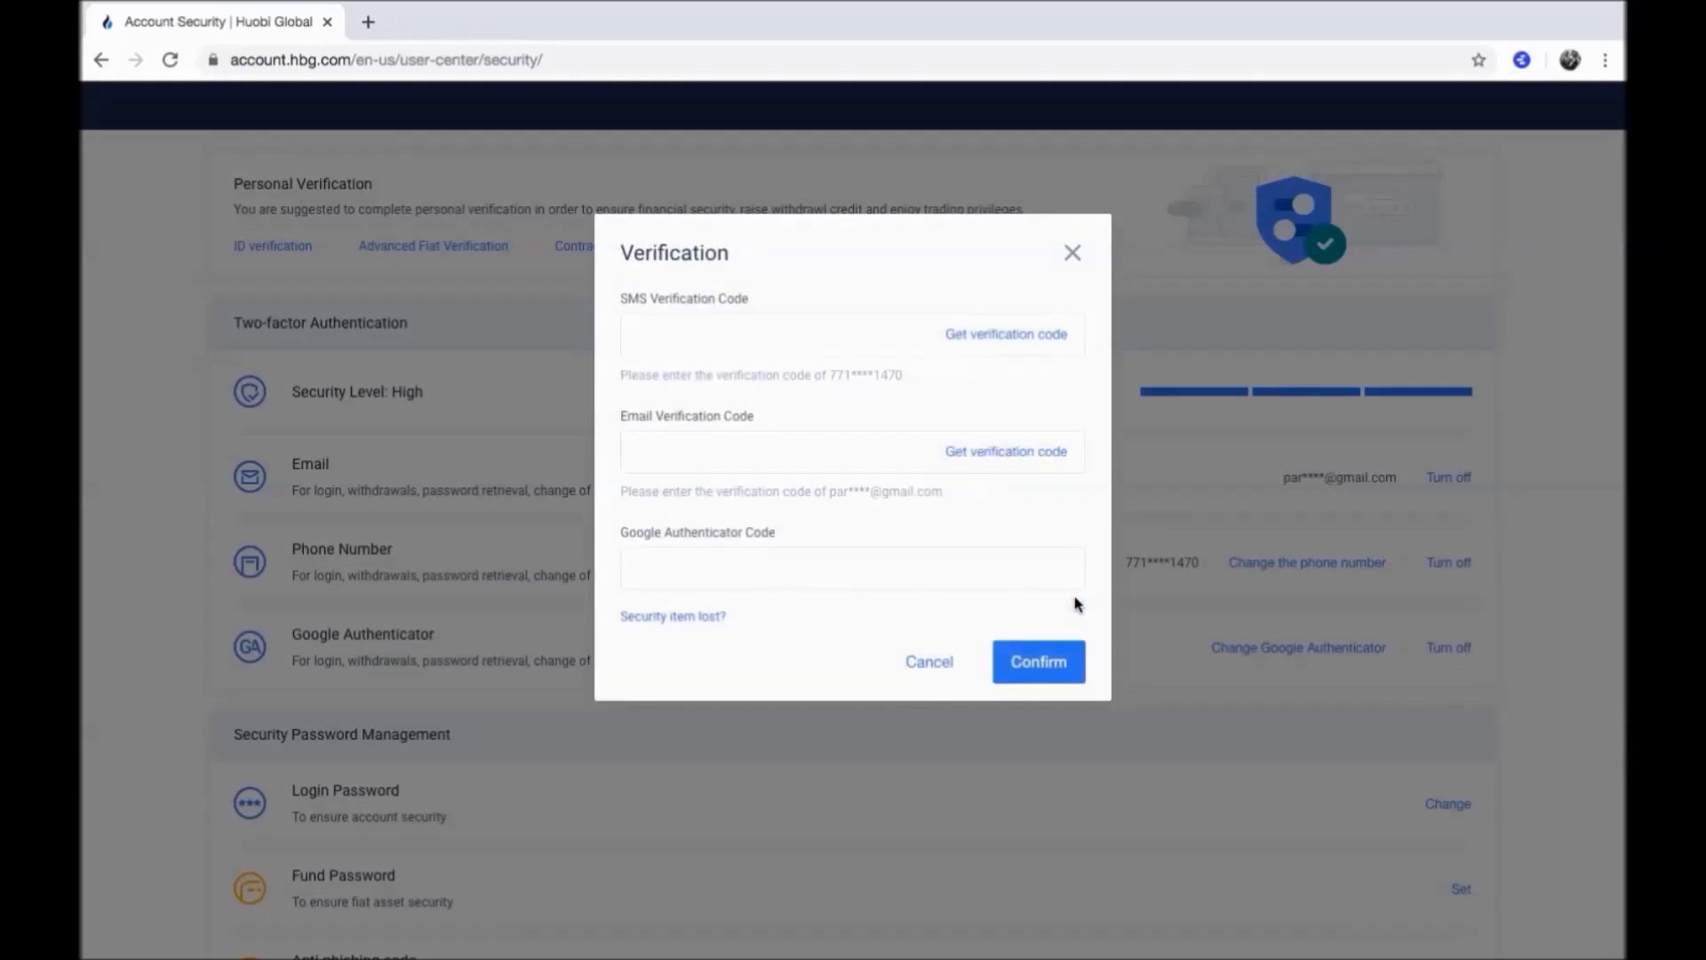
- Verify the phone change with the current phone's SMS code, email code and authenticator code
left_click(1010, 346)
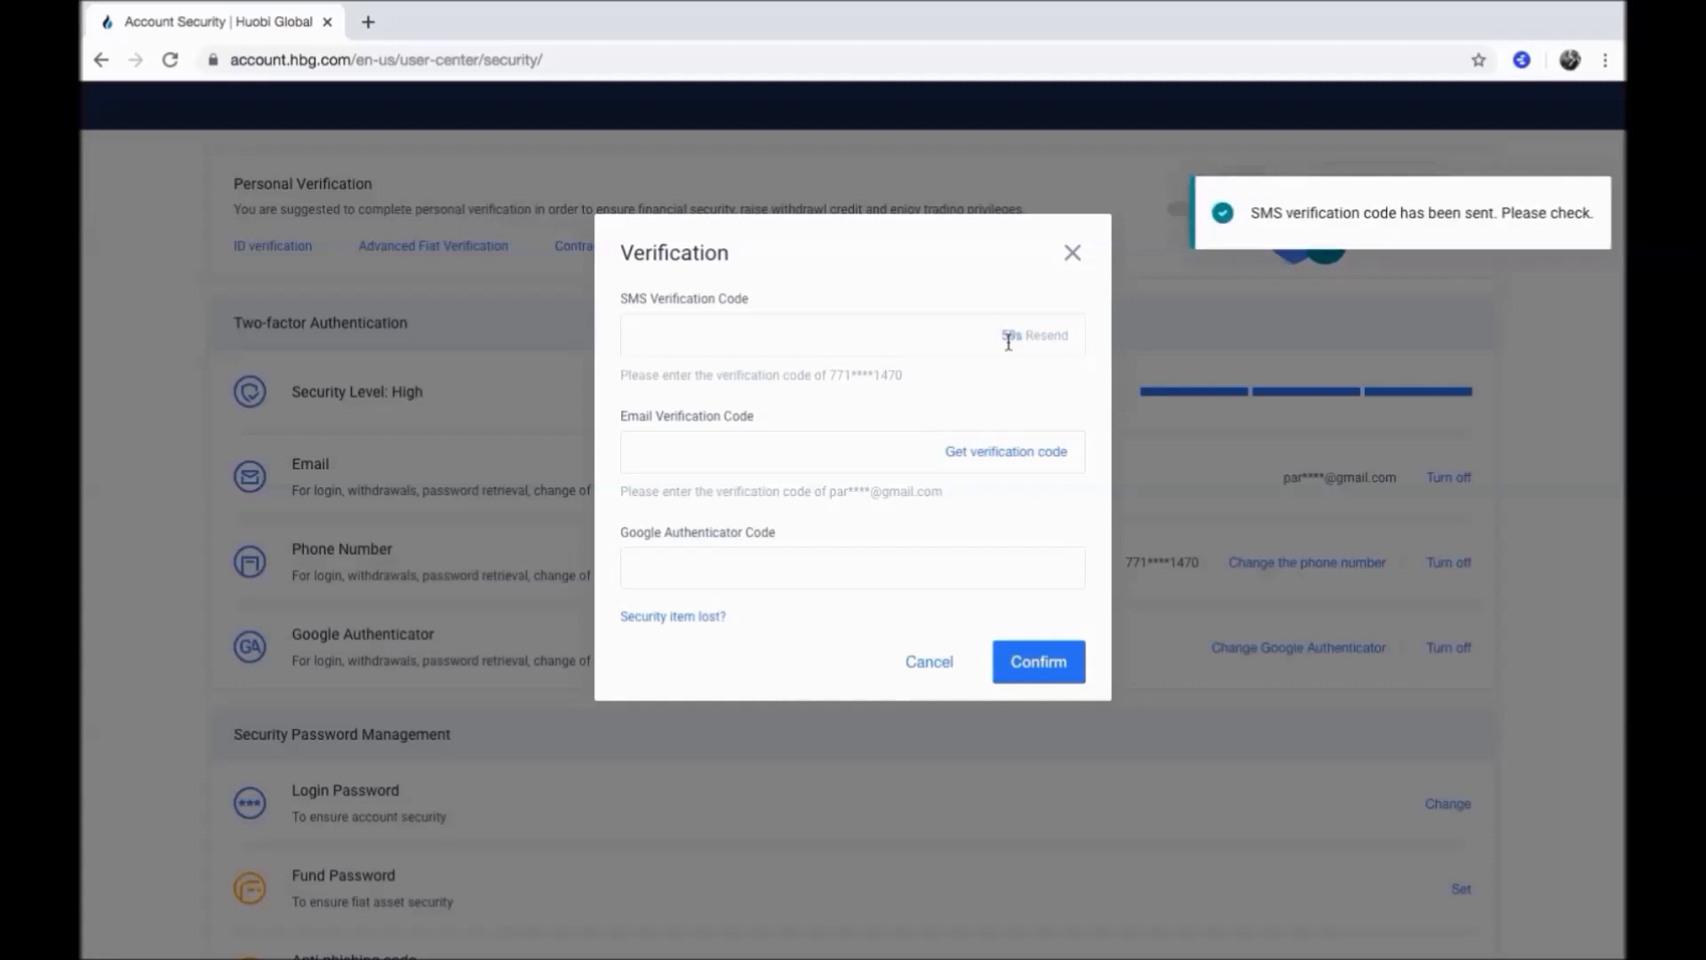
left_click(853, 334)
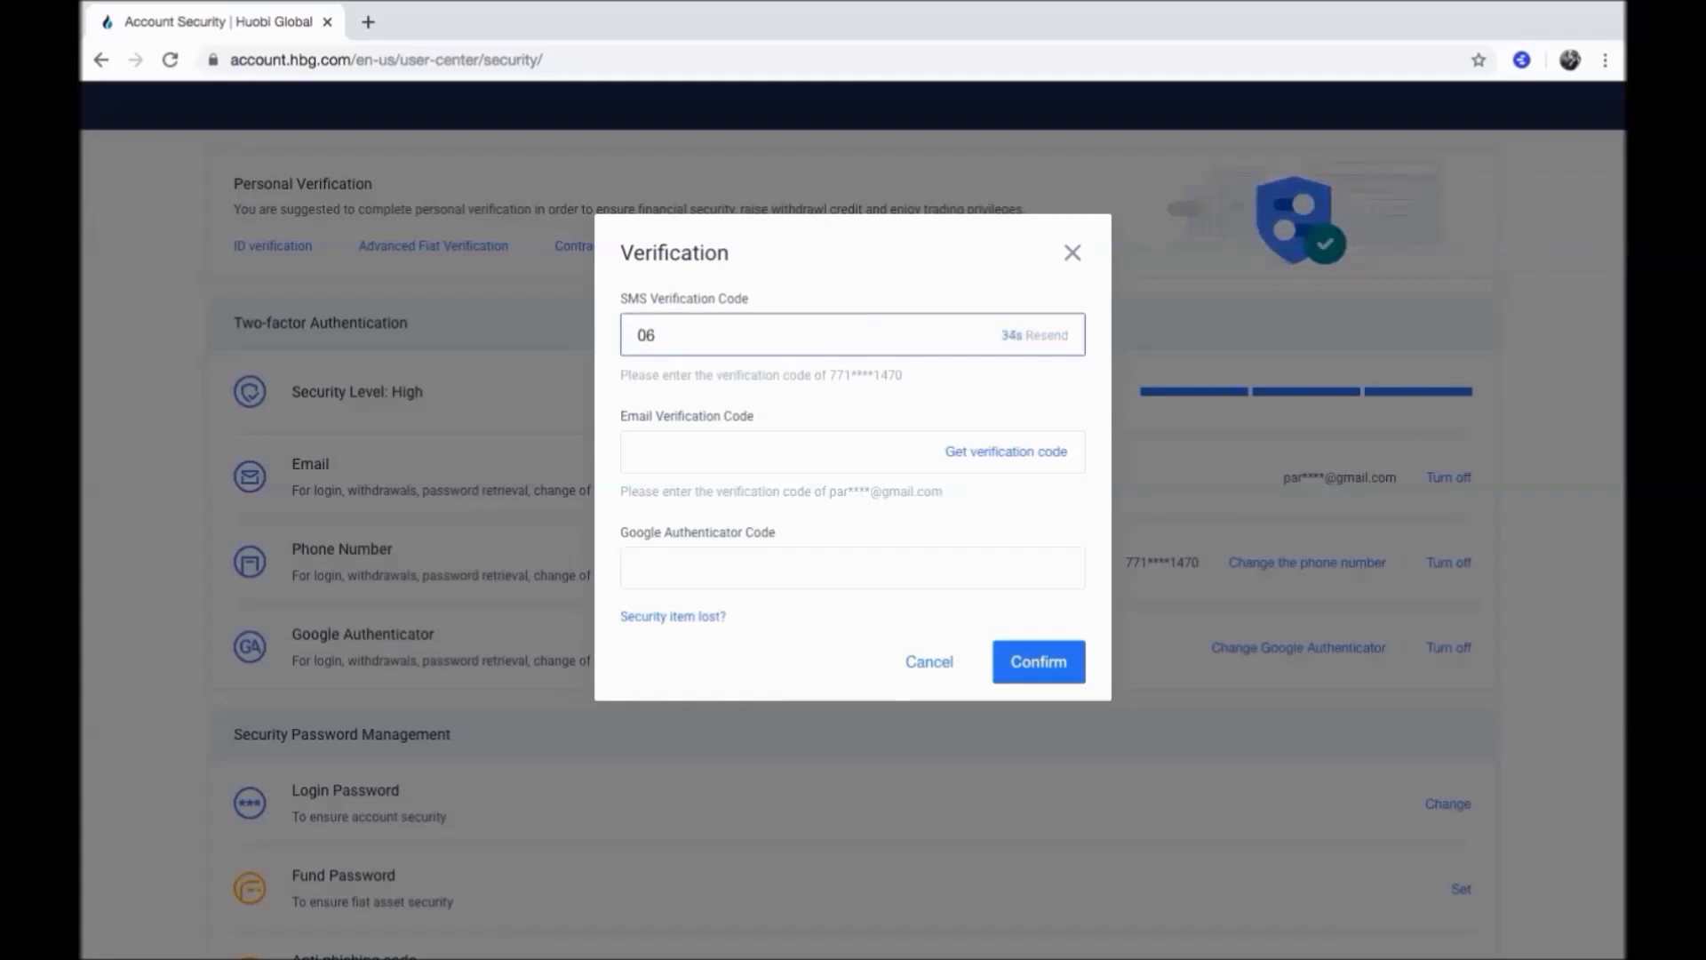
left_click(974, 455)
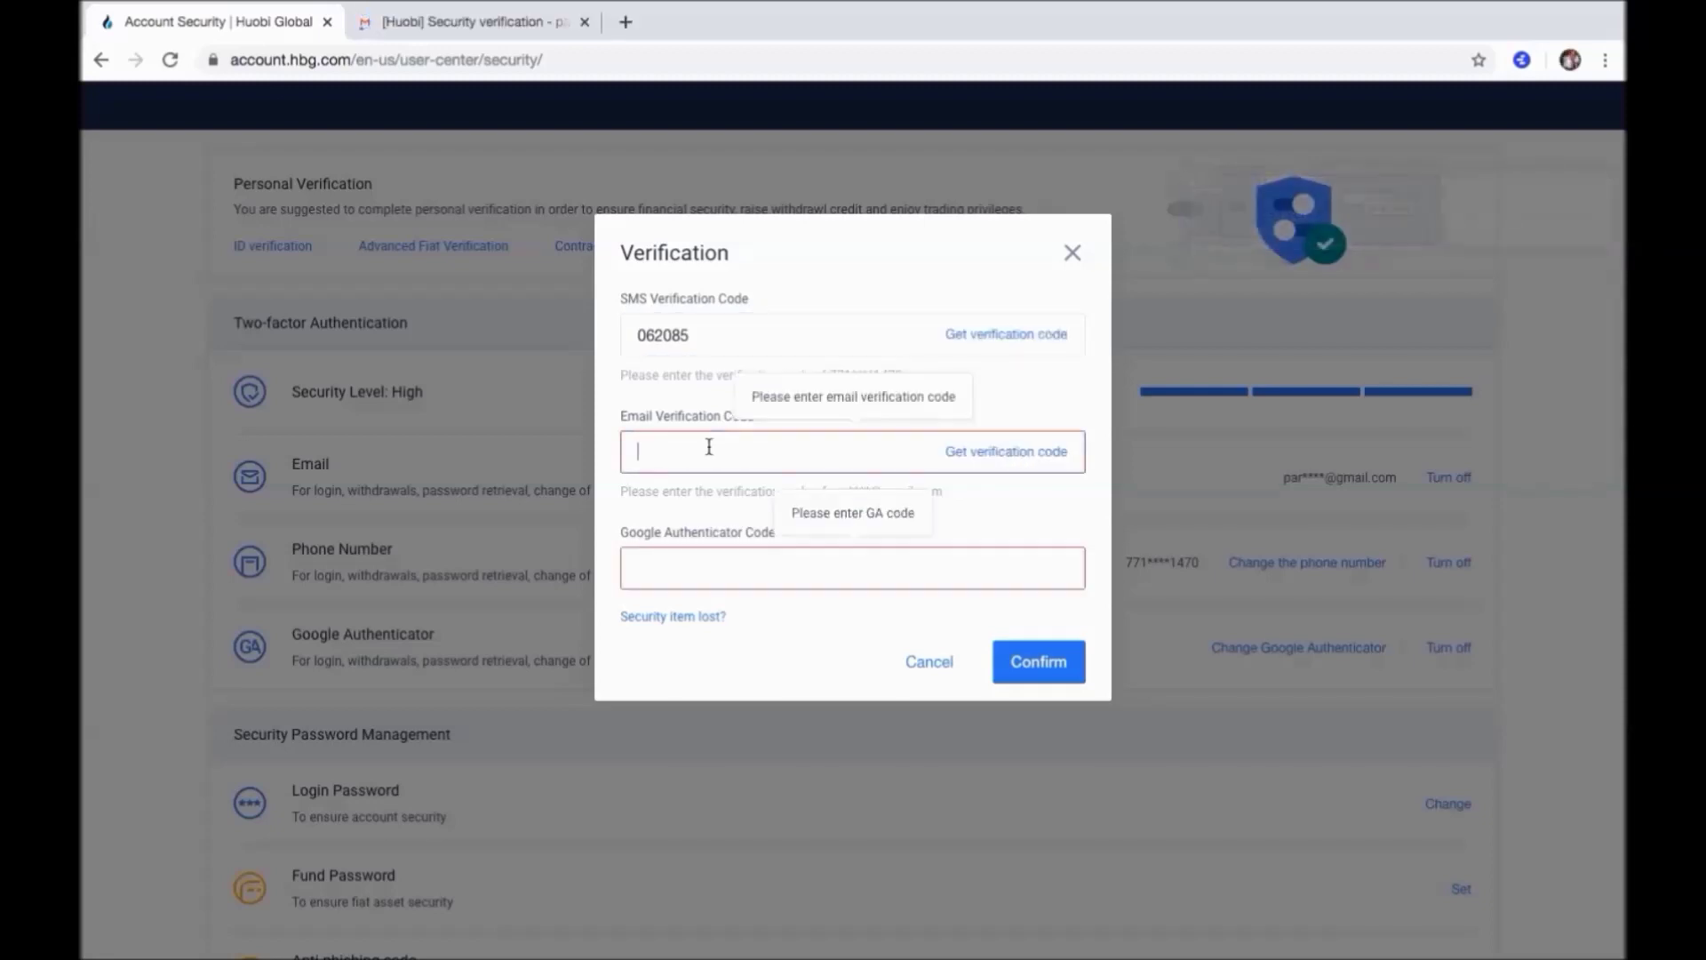
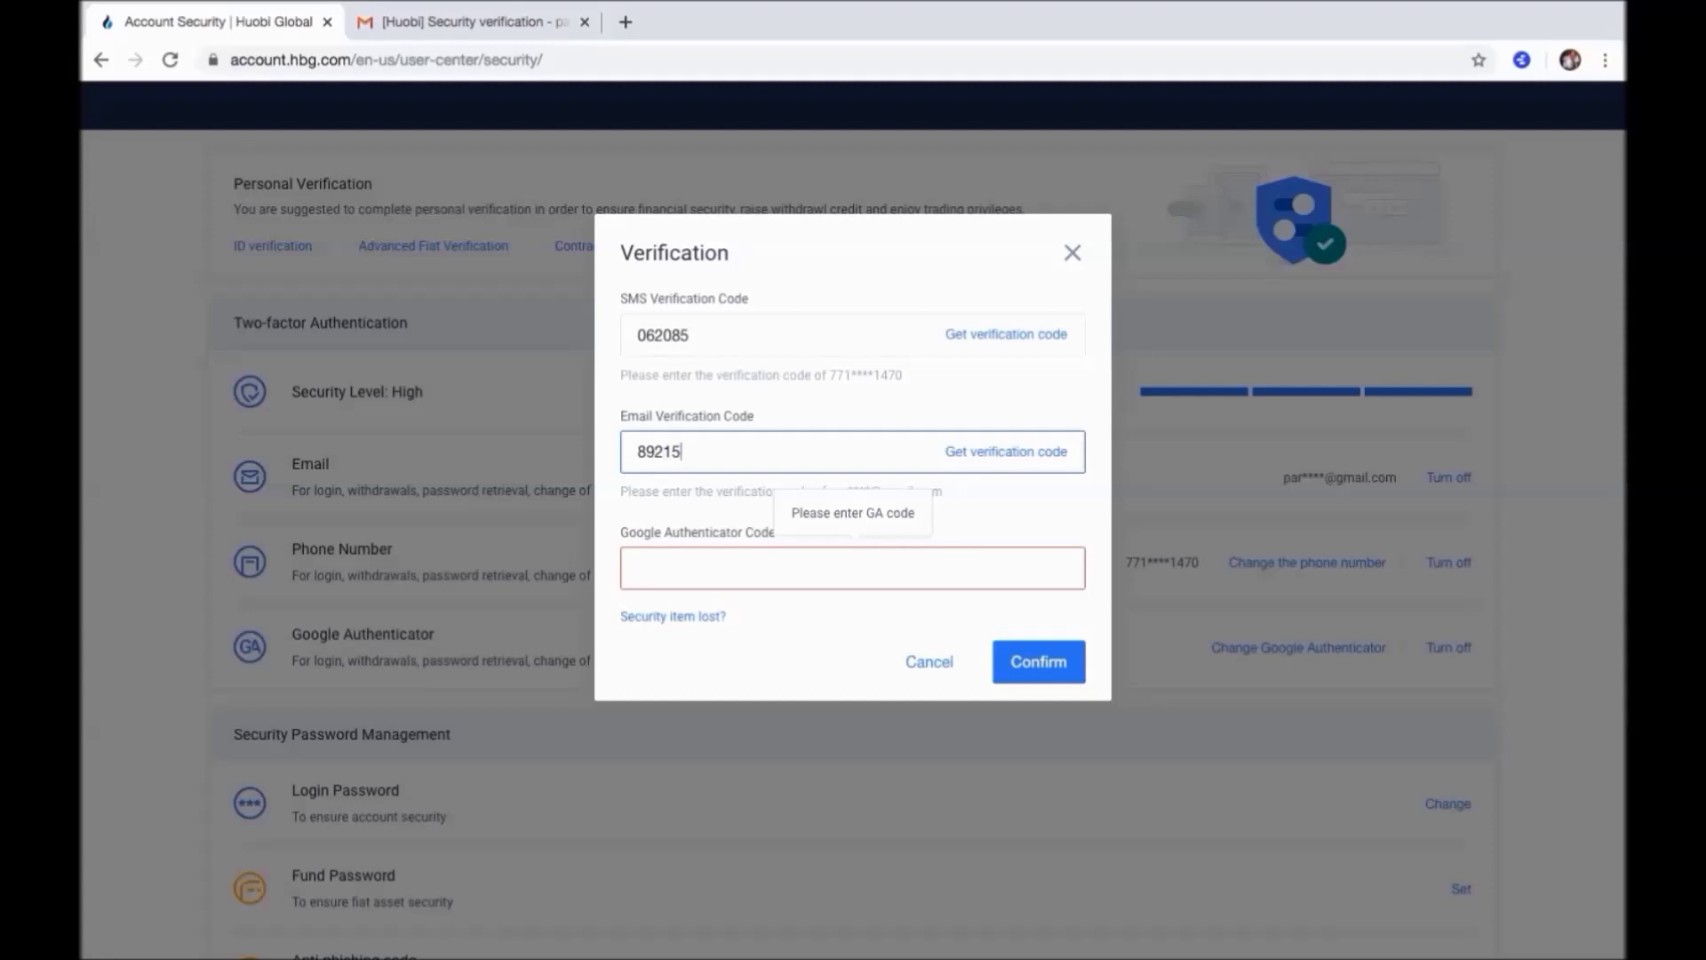
left_click(744, 566)
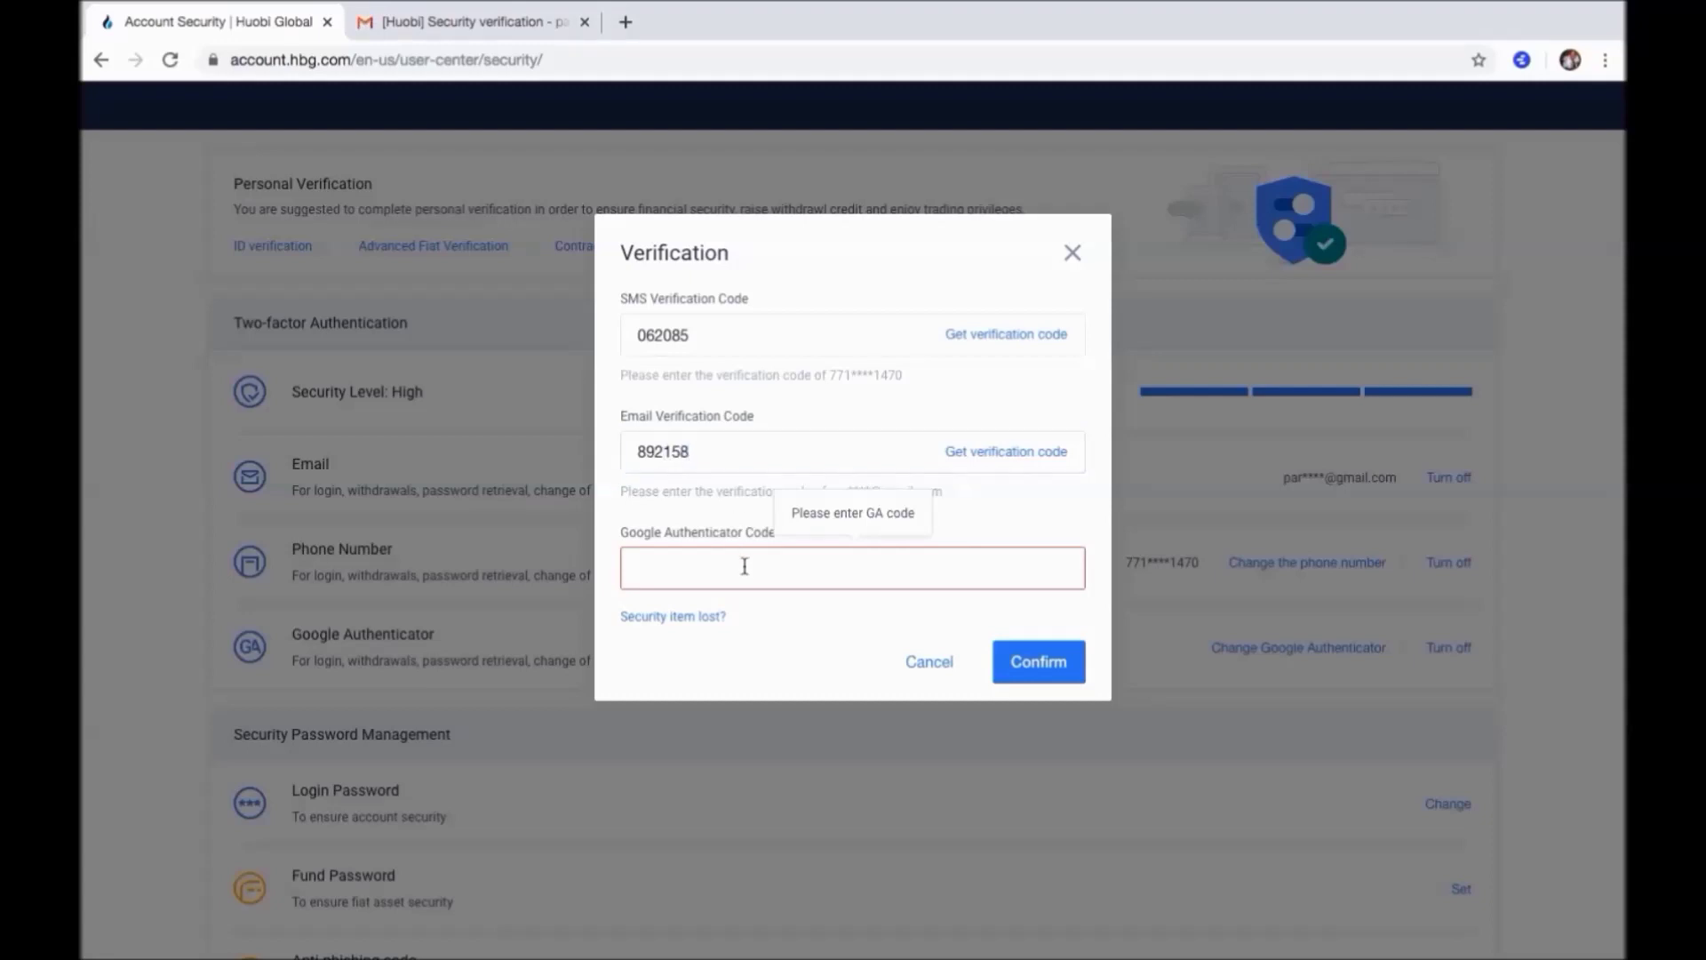
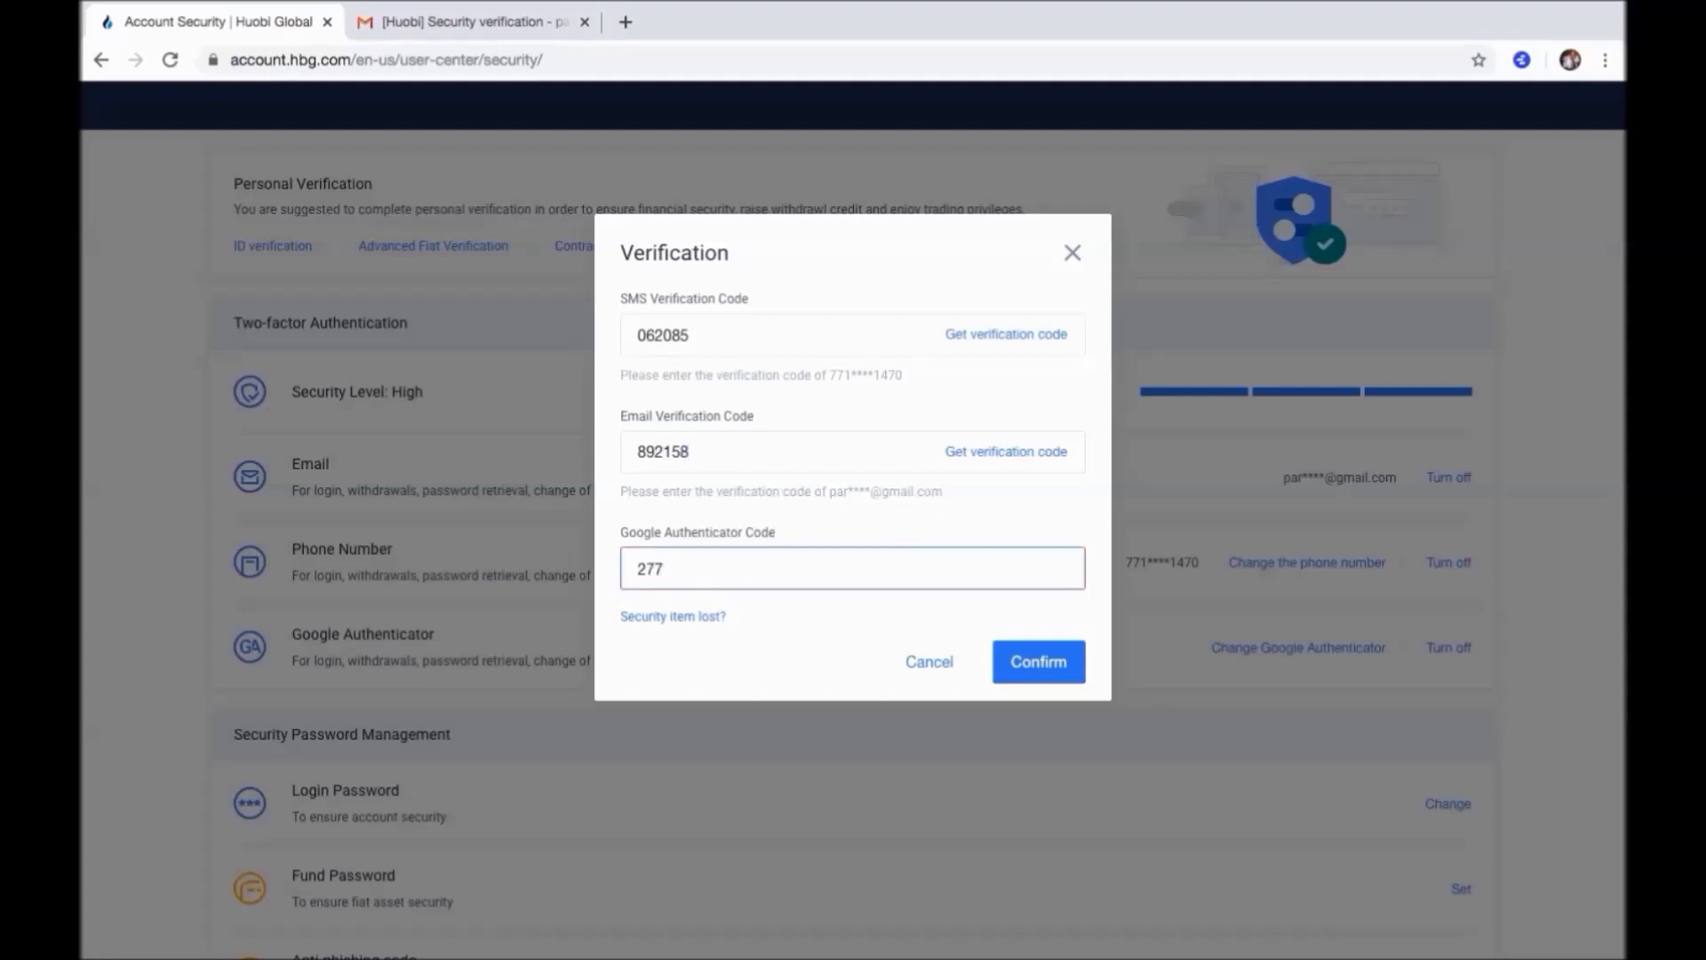
left_click(1056, 676)
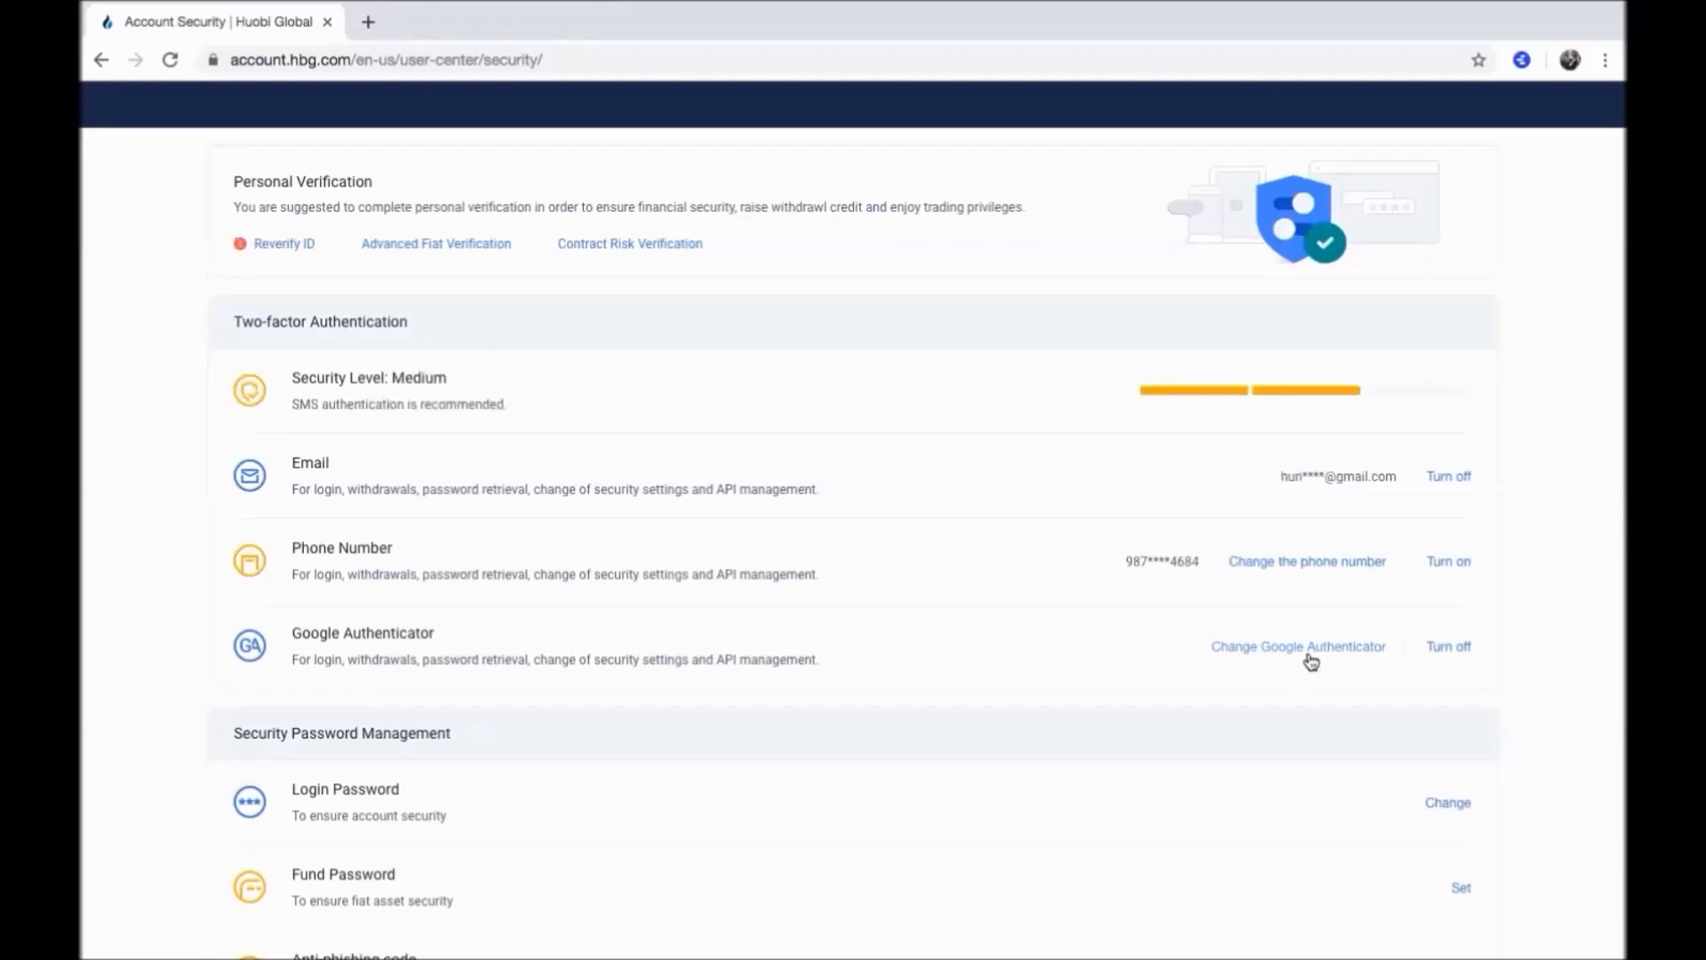
- Disable Google Authenticator verification using an emailed code and the authenticator code
left_click(1448, 648)
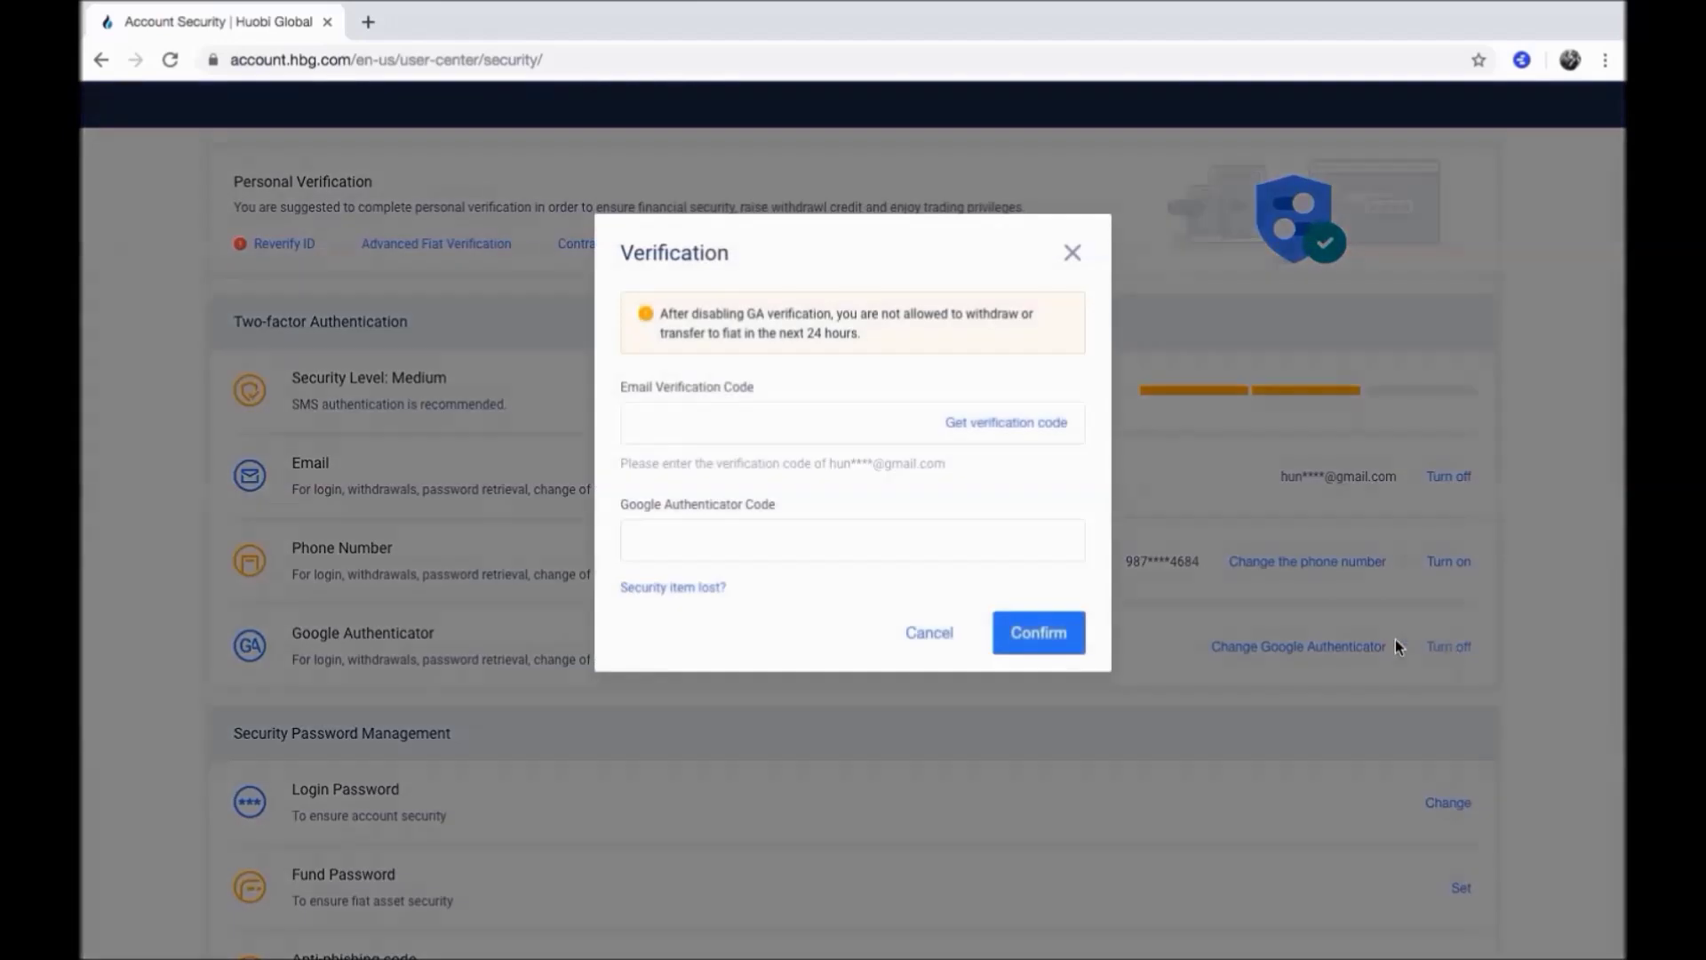
left_click(1013, 423)
left_click(910, 422)
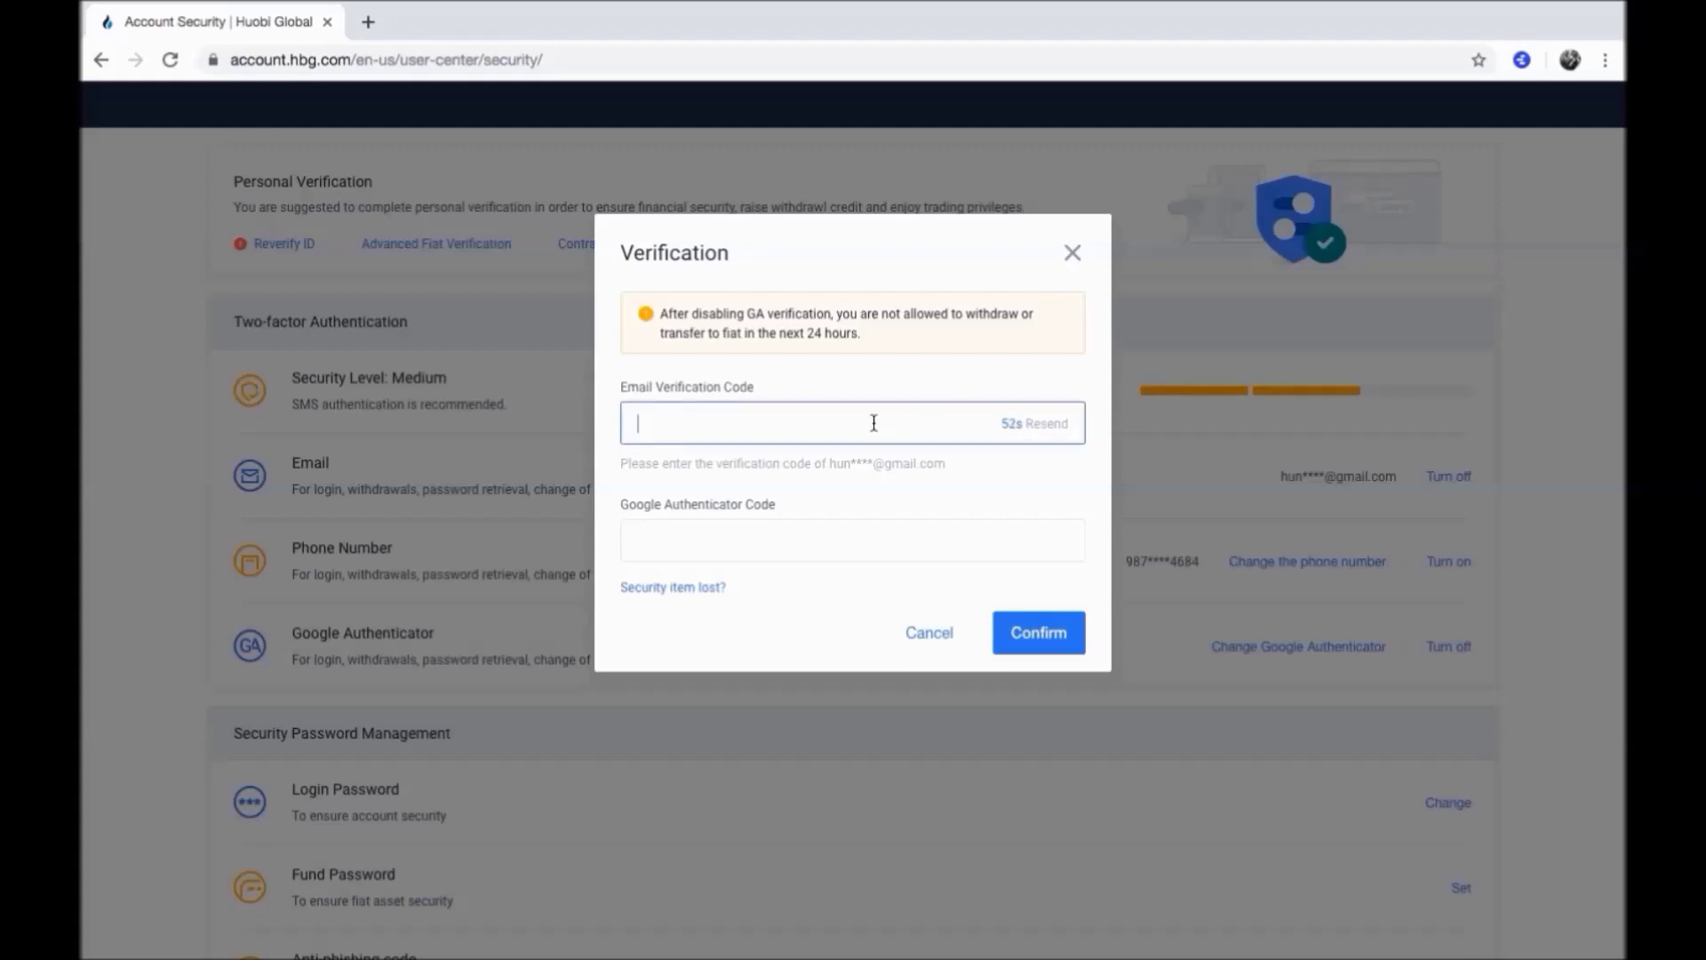
left_click(811, 526)
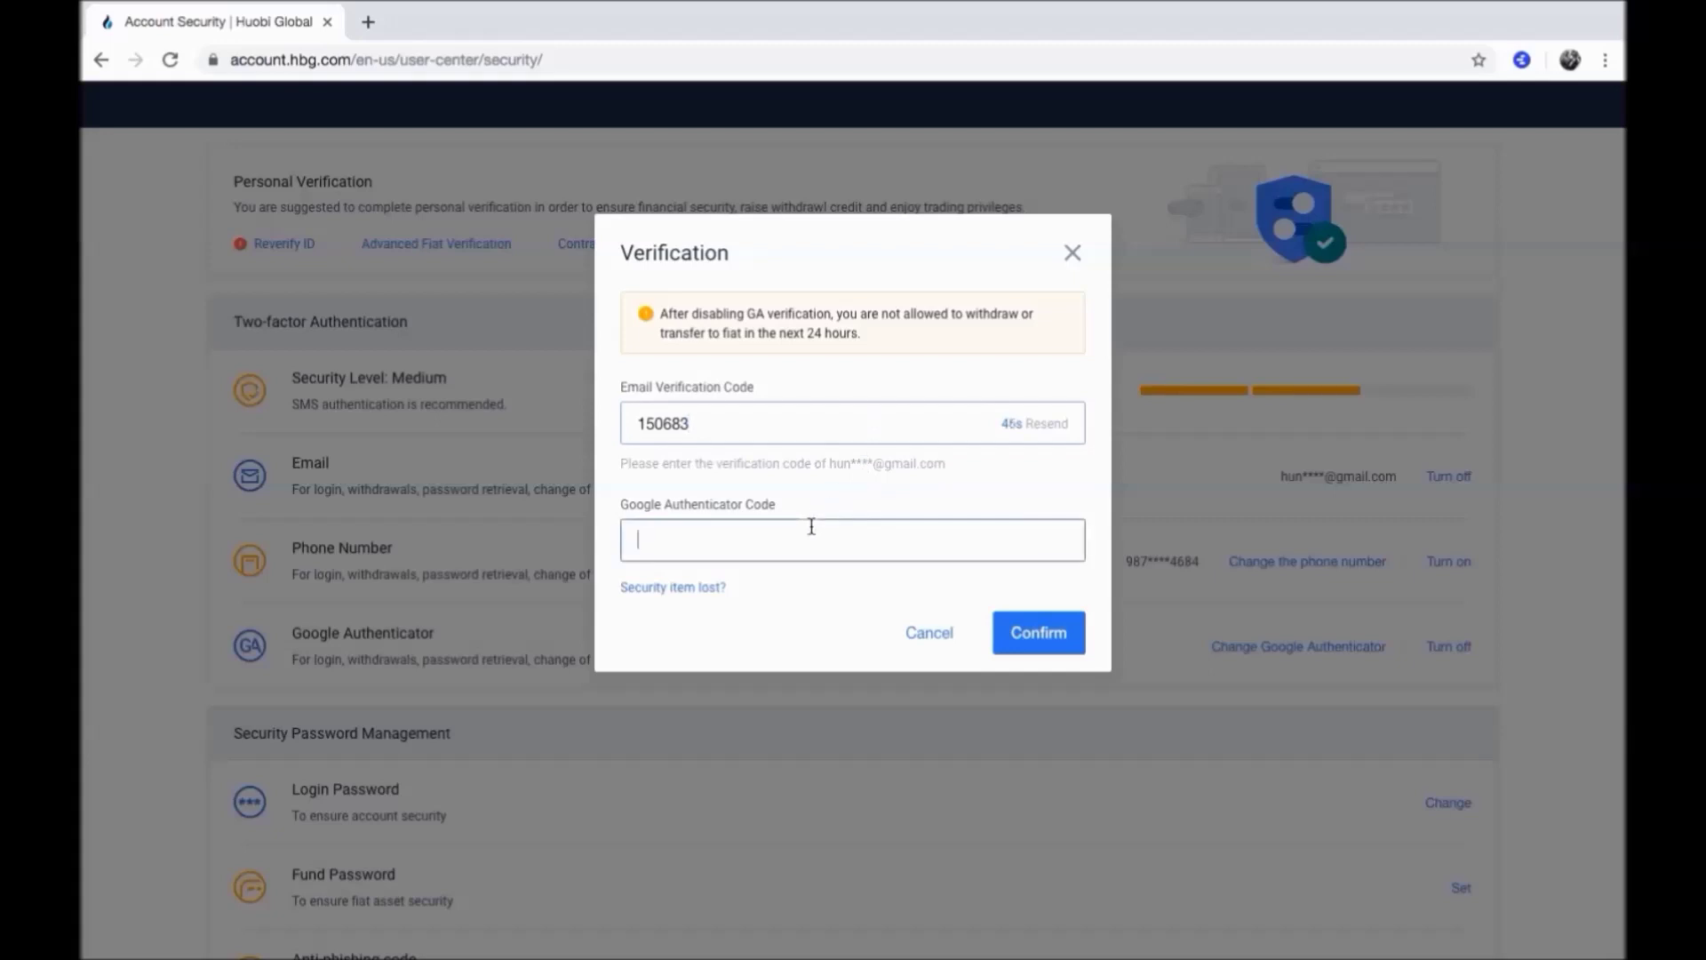
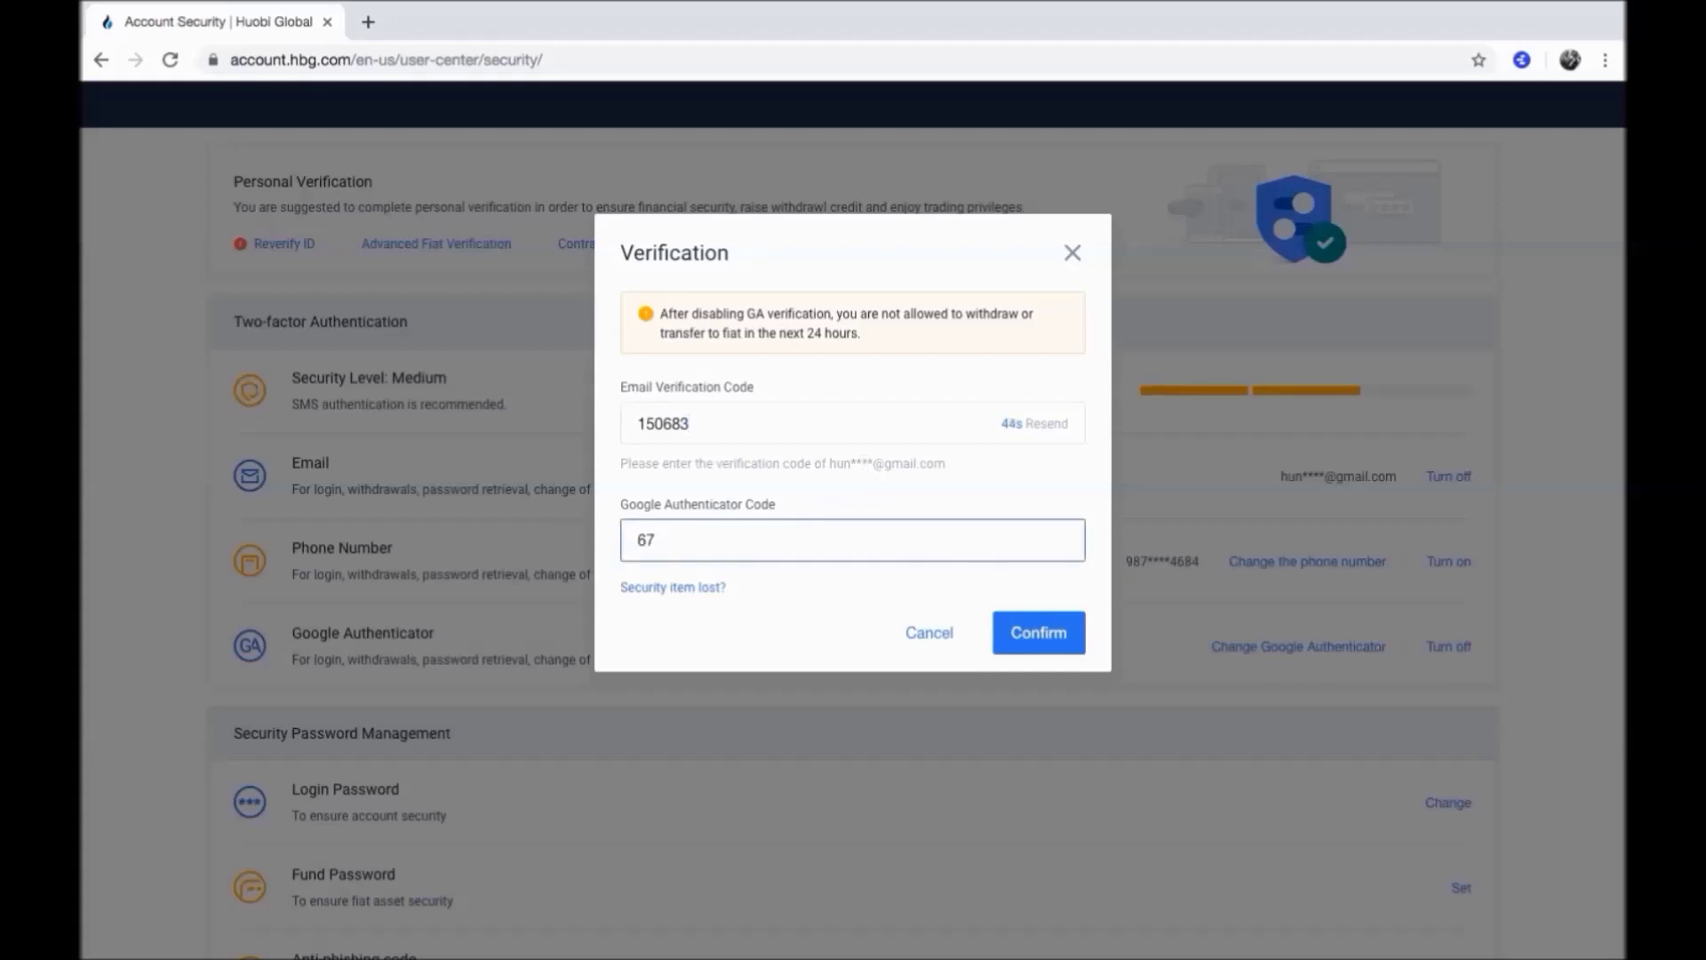
left_click(1048, 637)
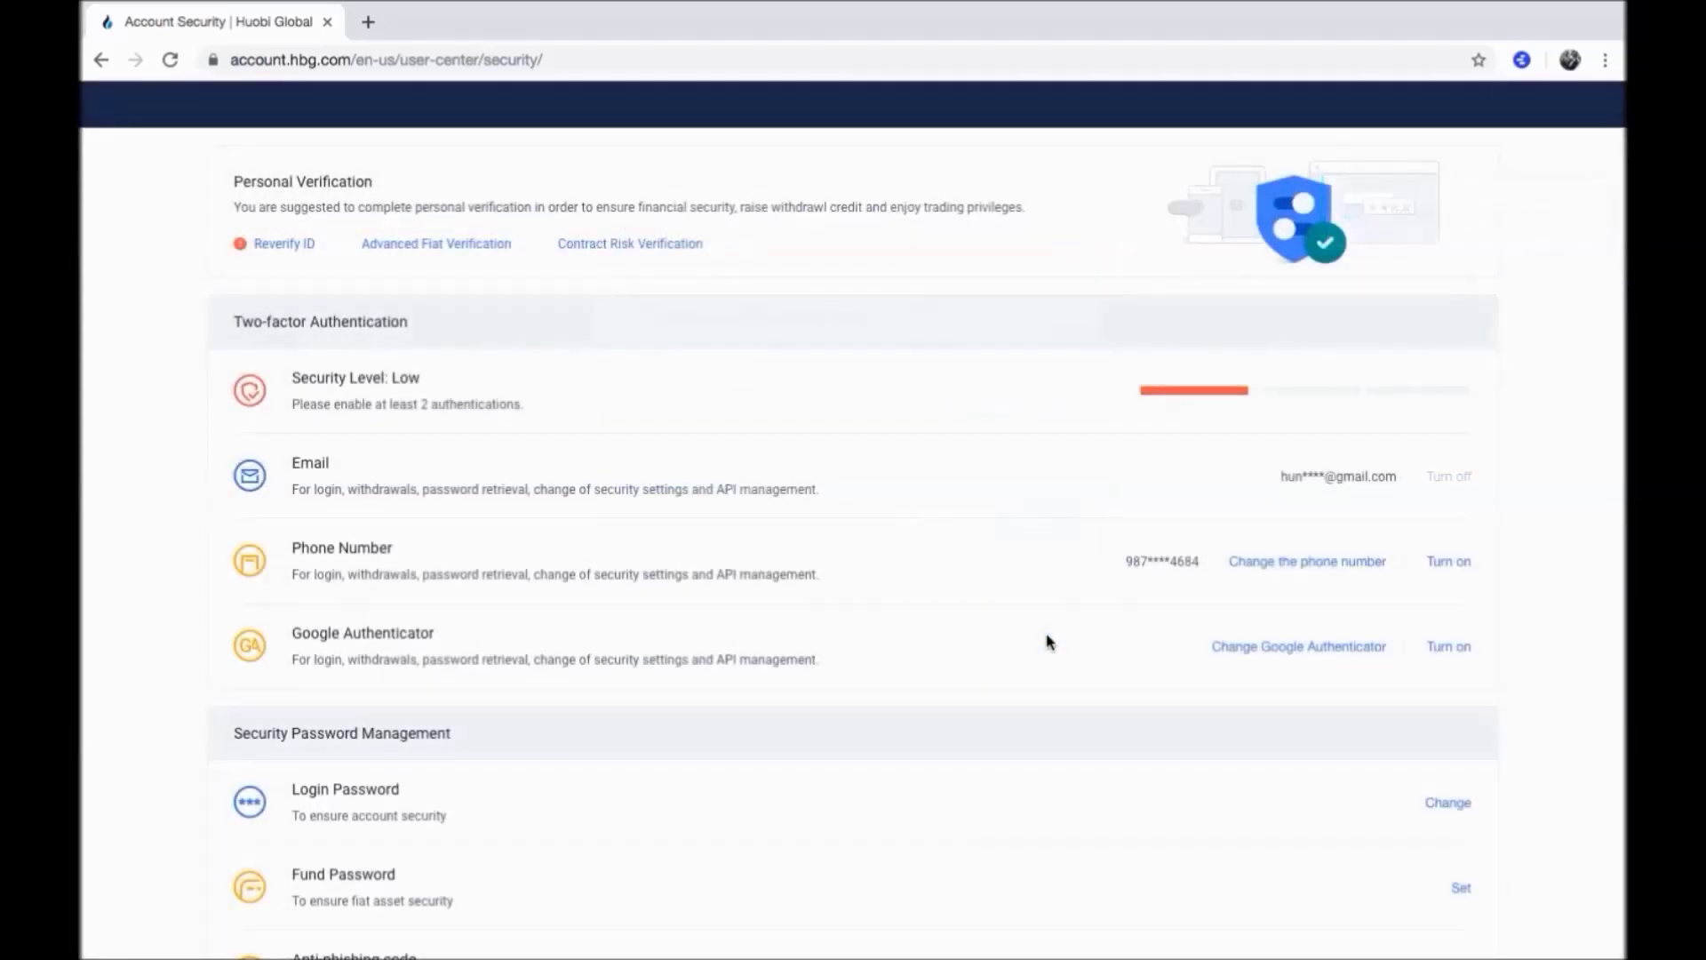
- Re-enable Google Authenticator verification by entering a current authenticator code
left_click(1443, 651)
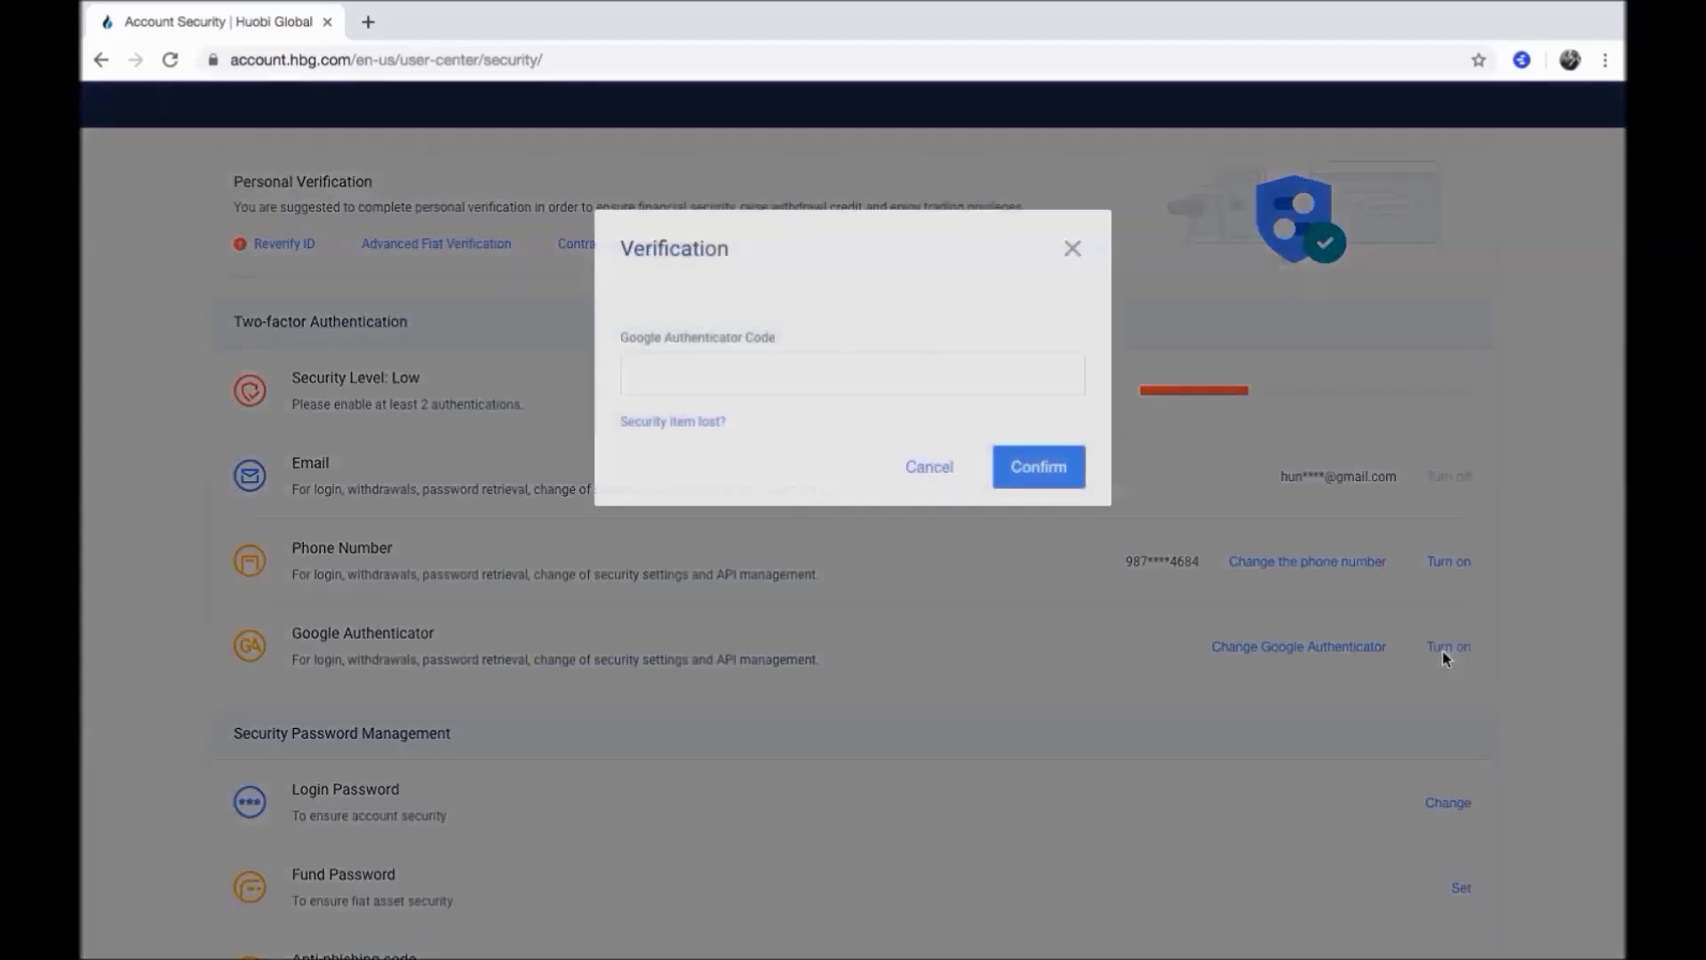
left_click(803, 353)
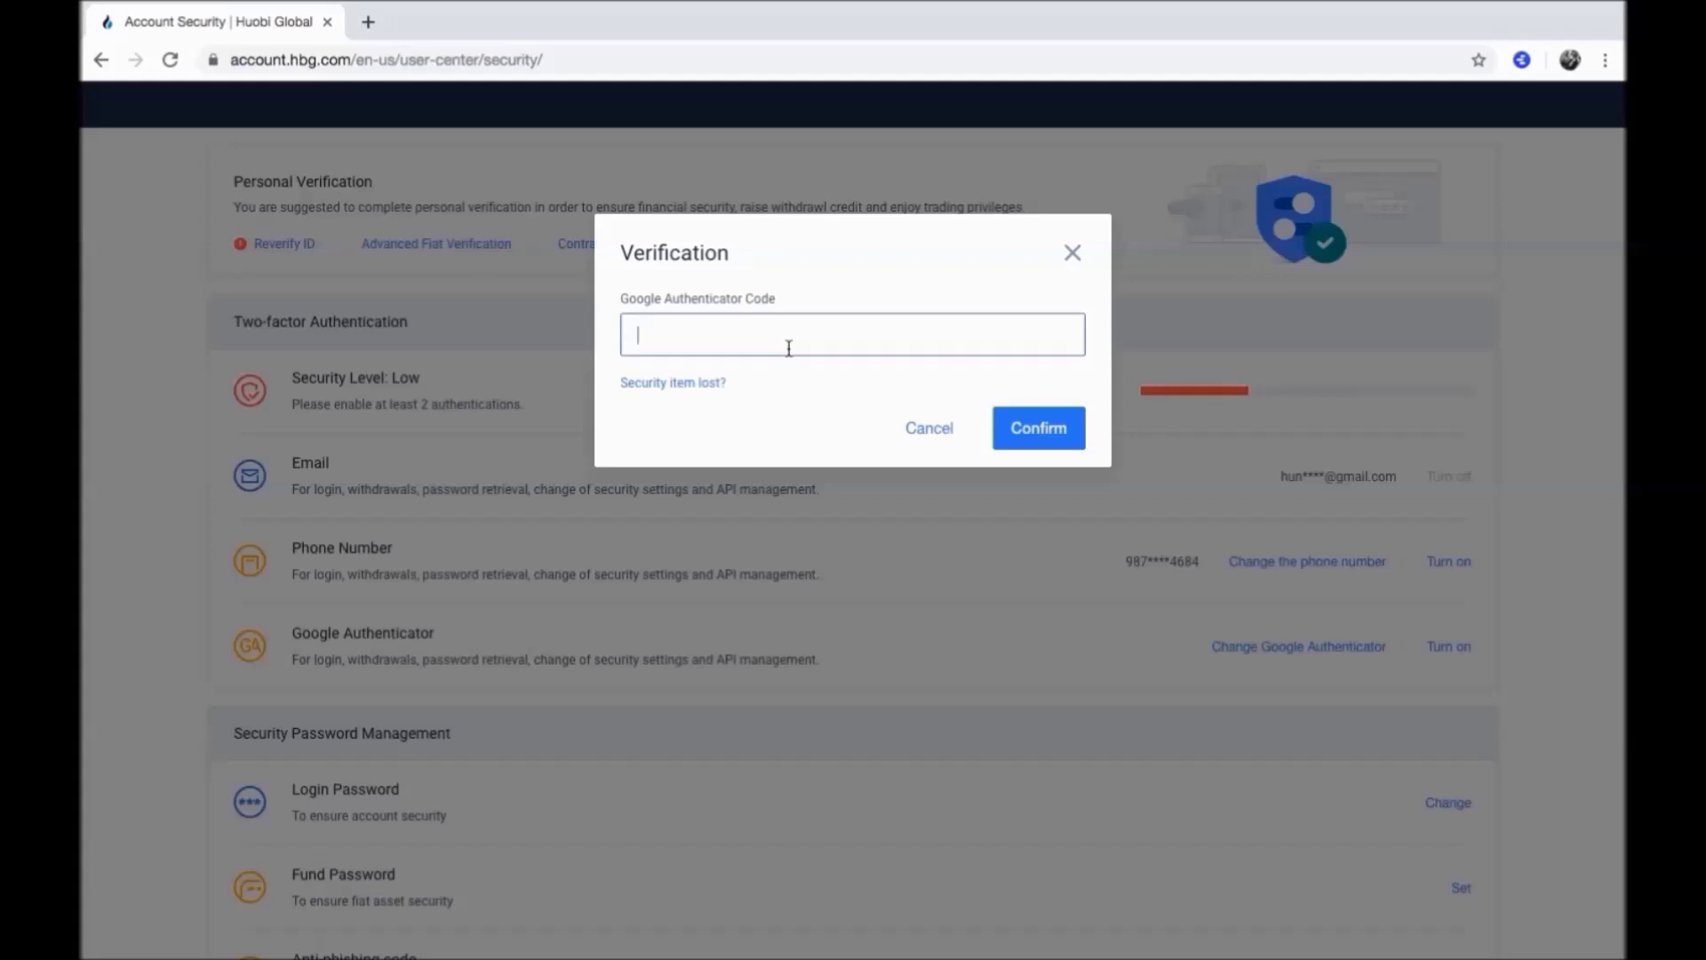
left_click(1035, 435)
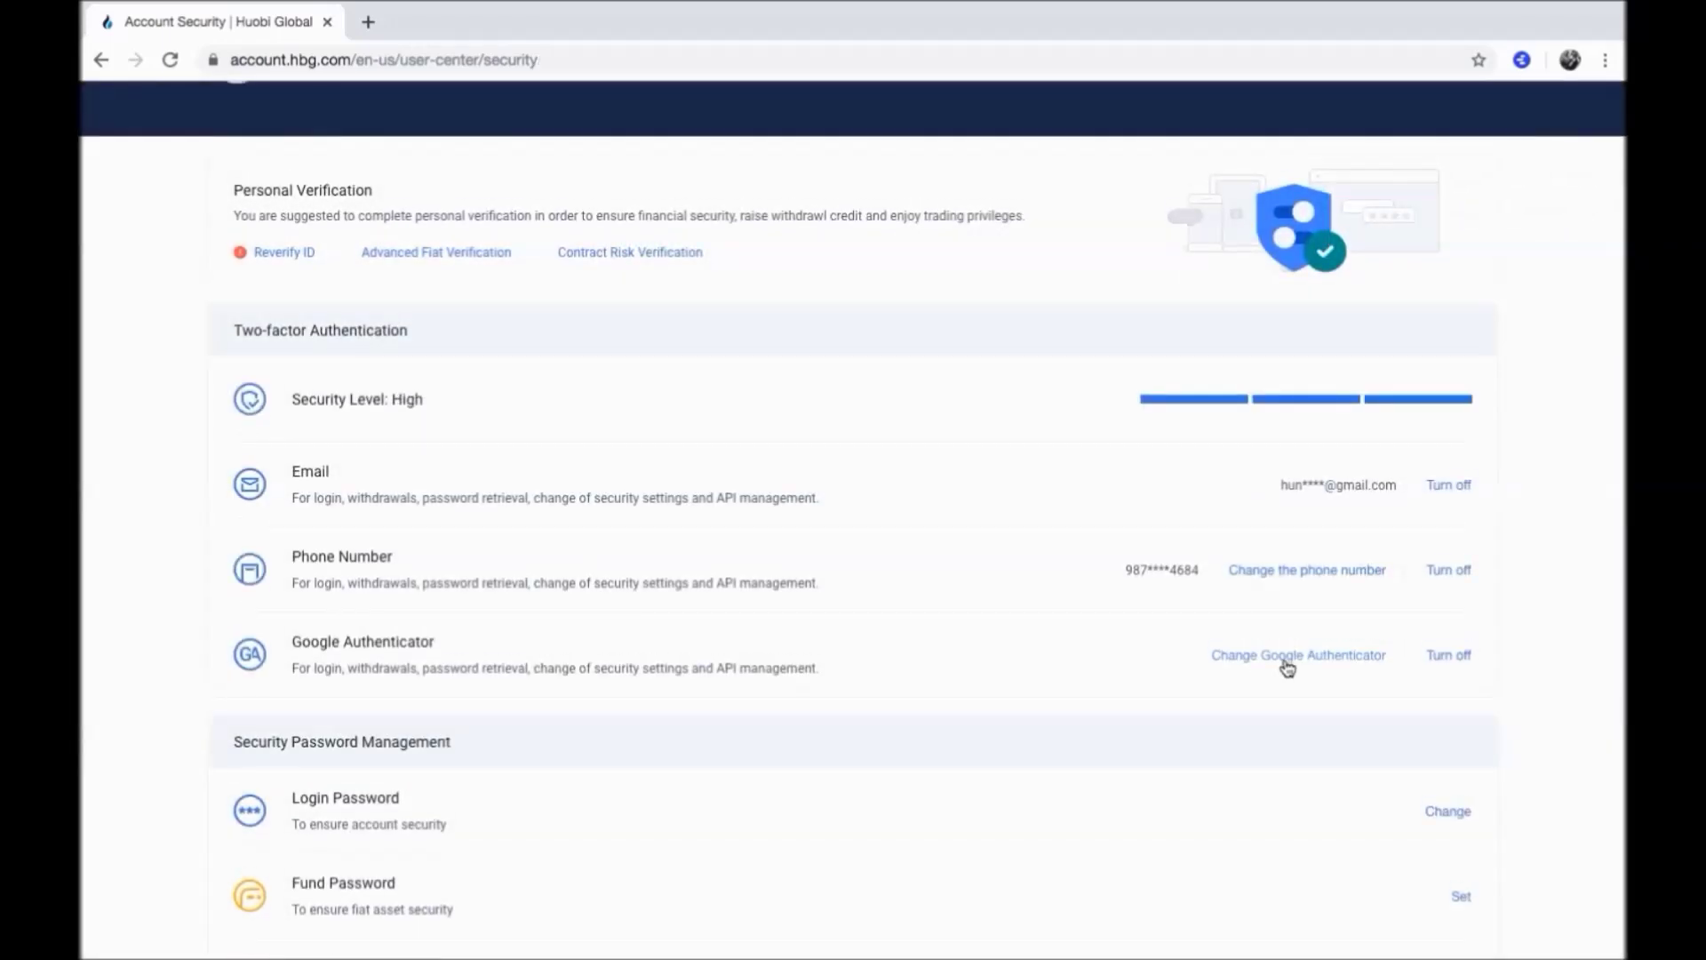
- On the Change Google Authenticator page, submit a code from the newly scanned authenticator
left_click(1287, 658)
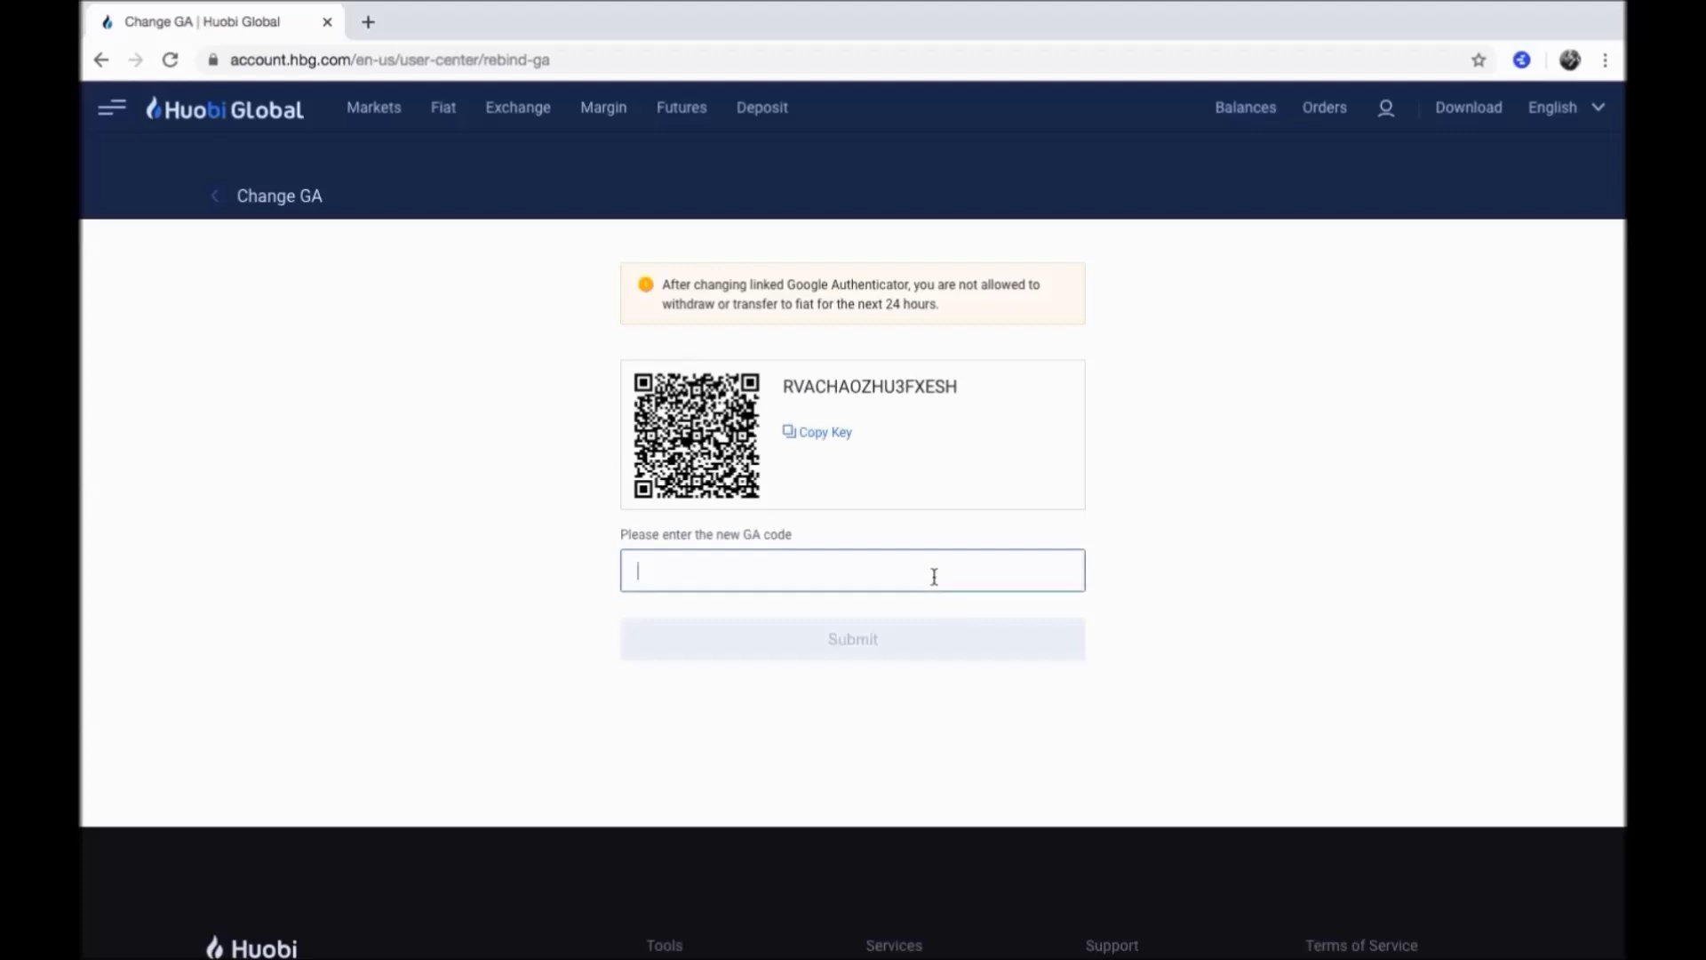
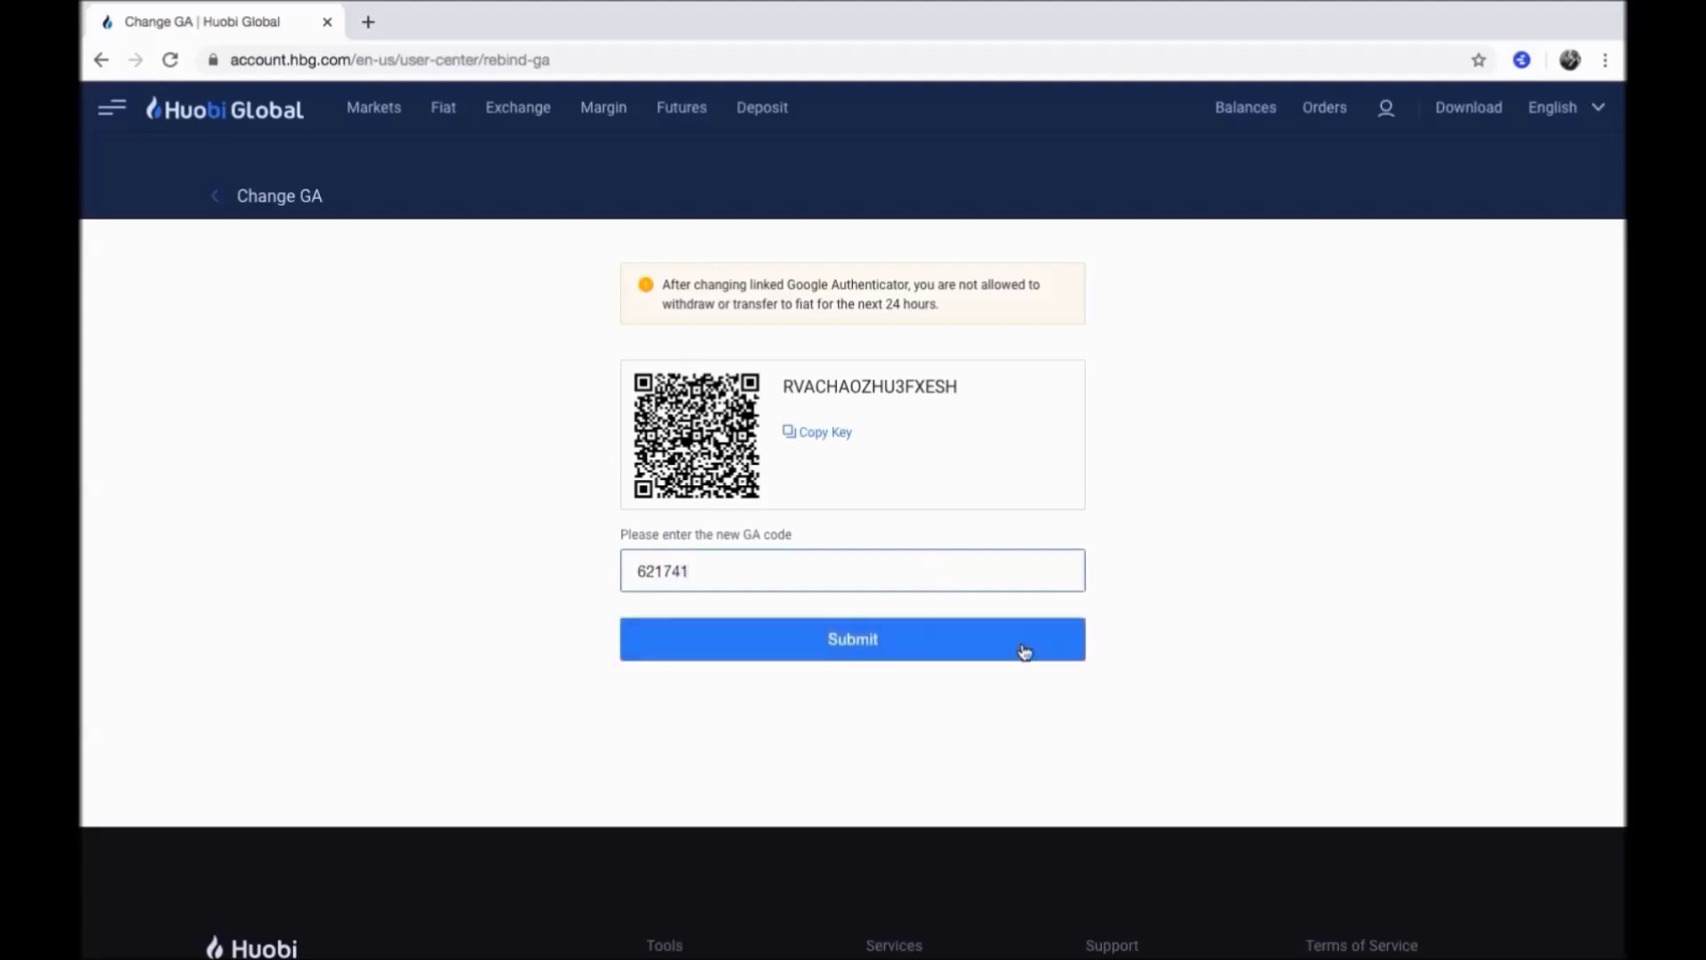
left_click(989, 659)
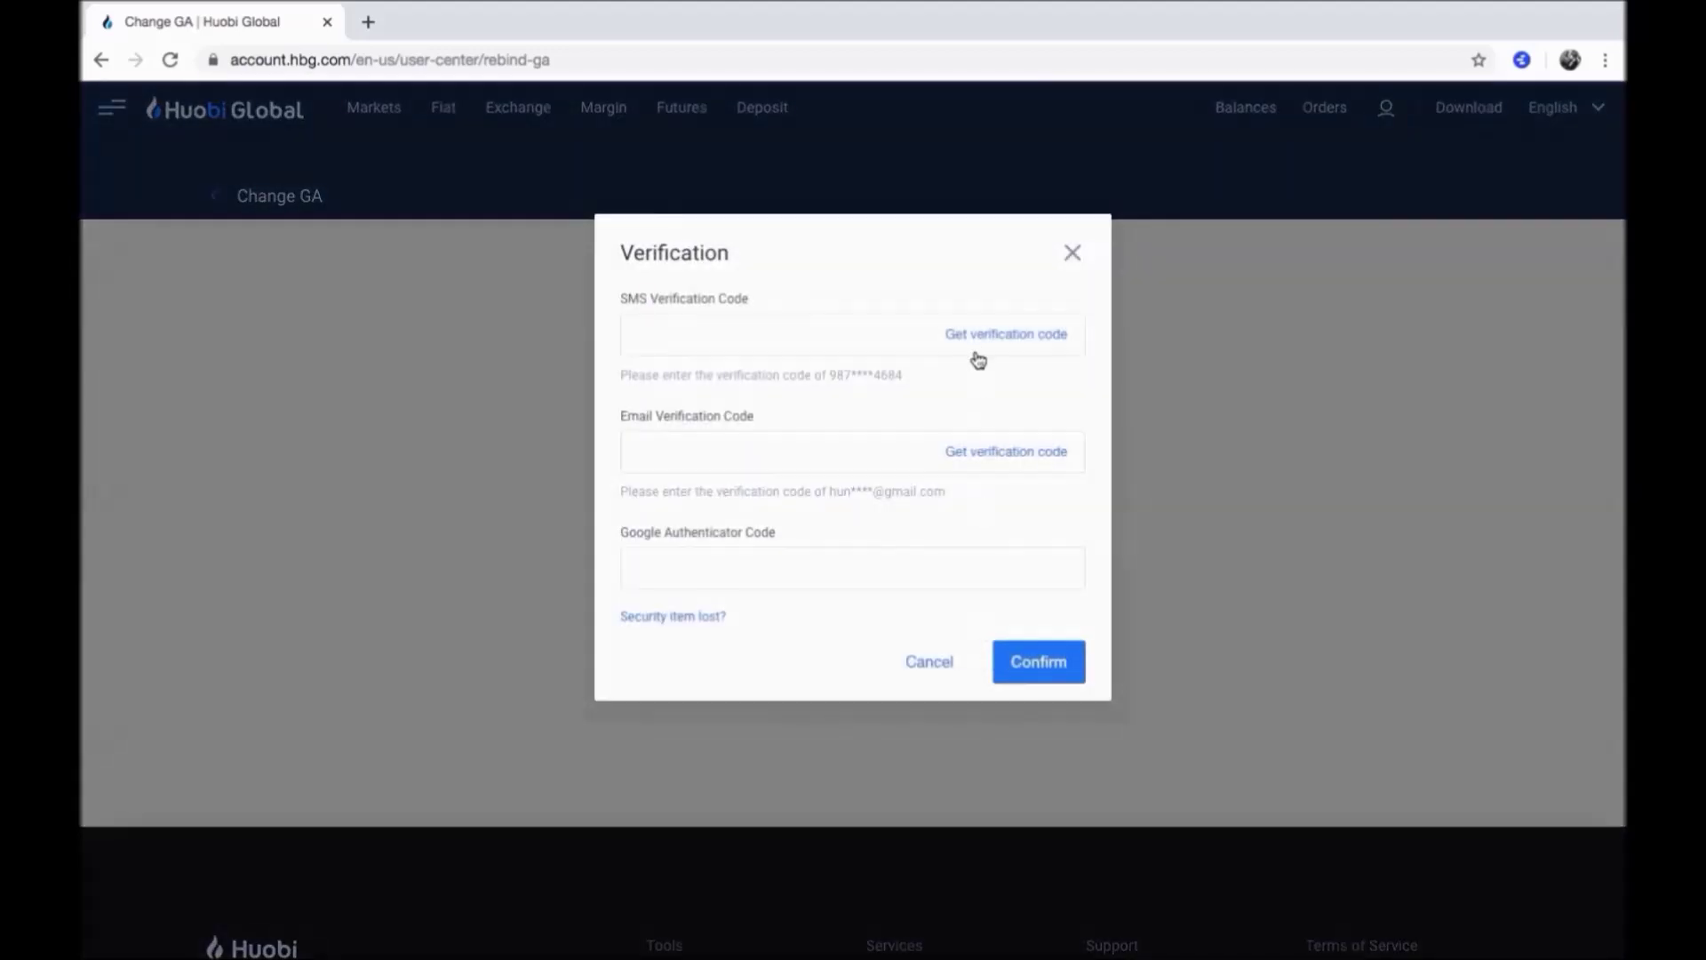
- Confirm the authenticator change with SMS, email and Google Authenticator verification codes
left_click(977, 345)
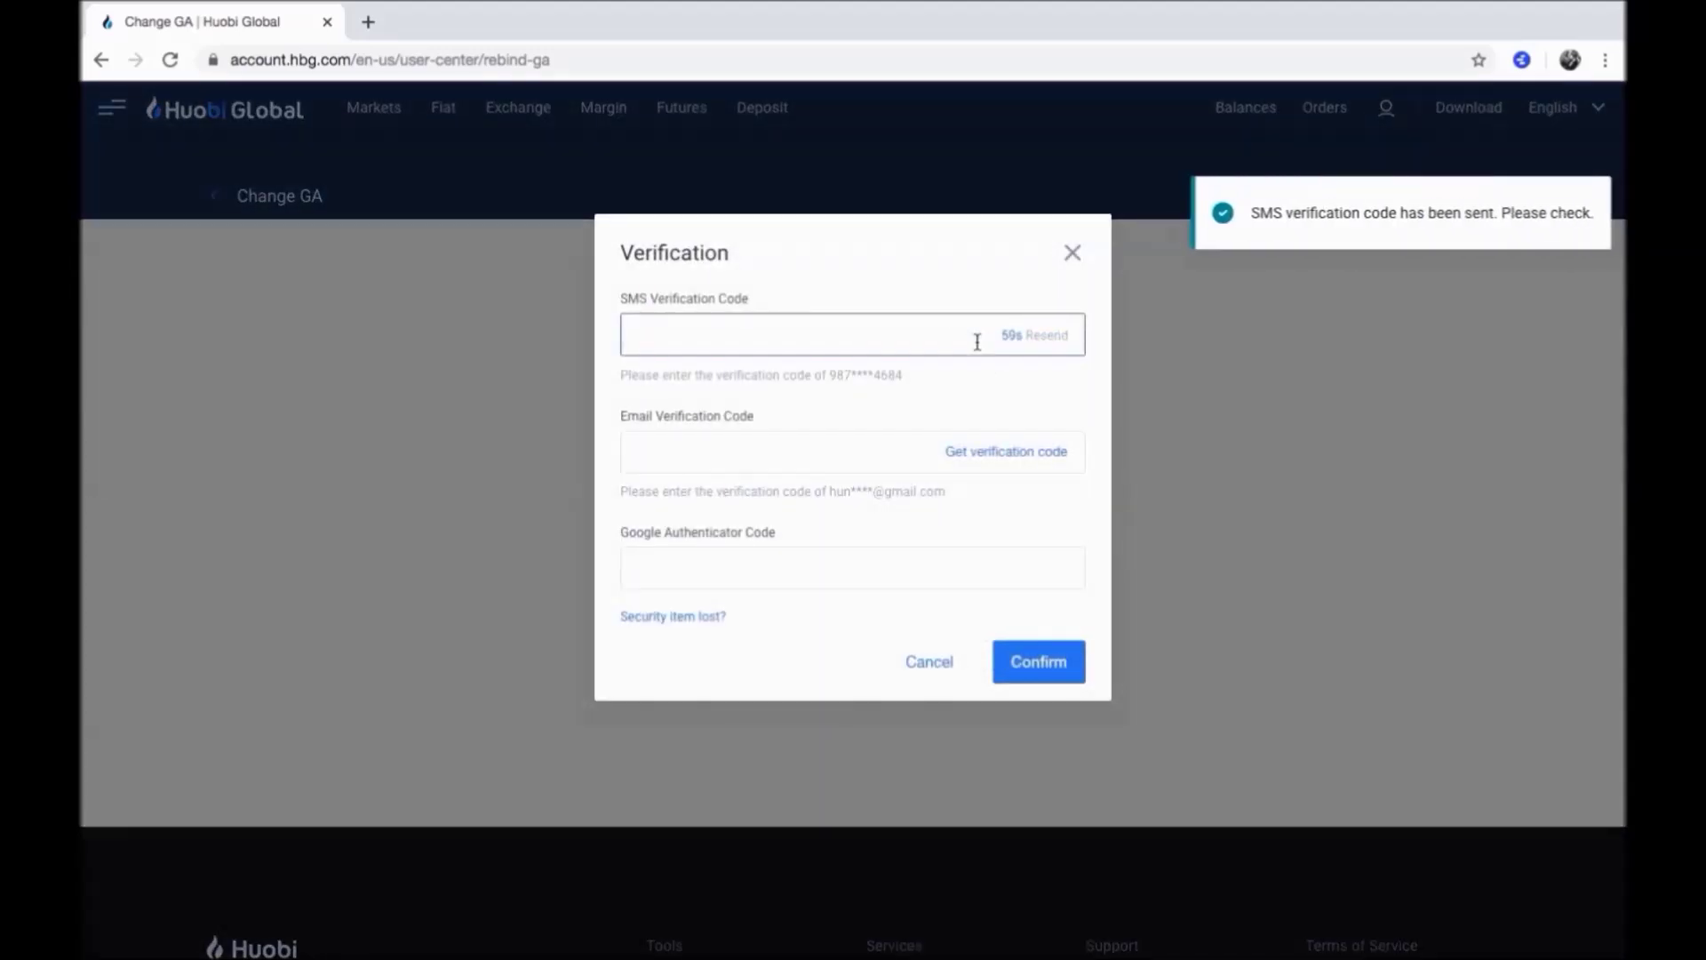
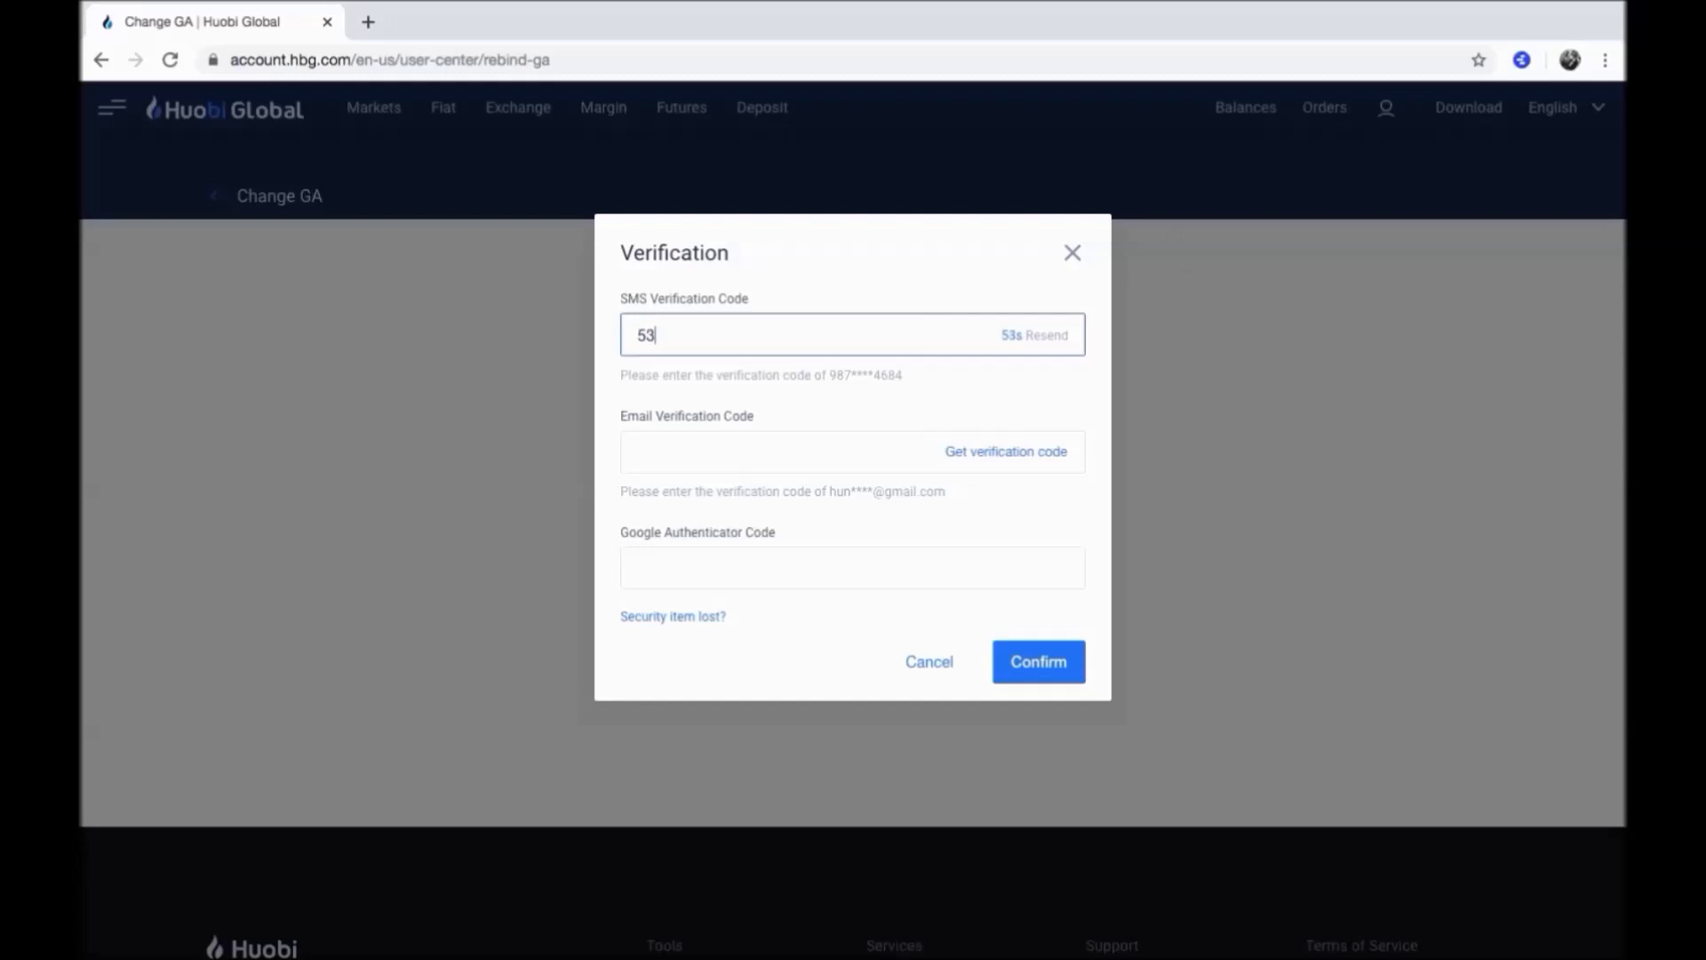
left_click(988, 455)
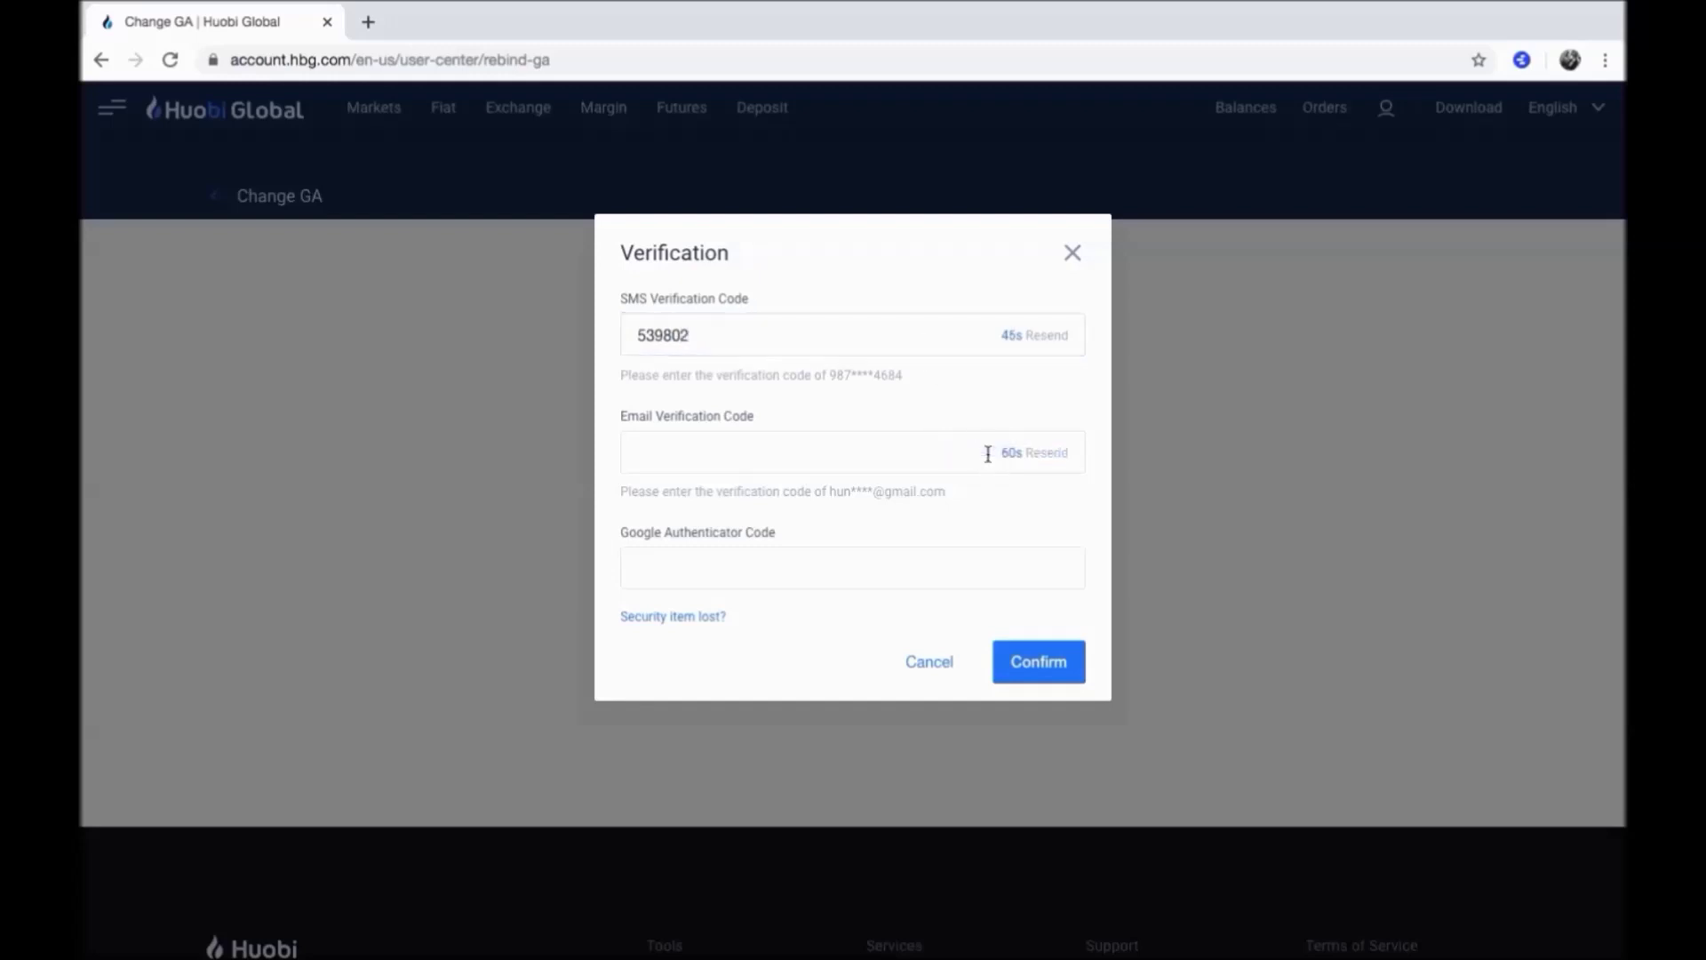
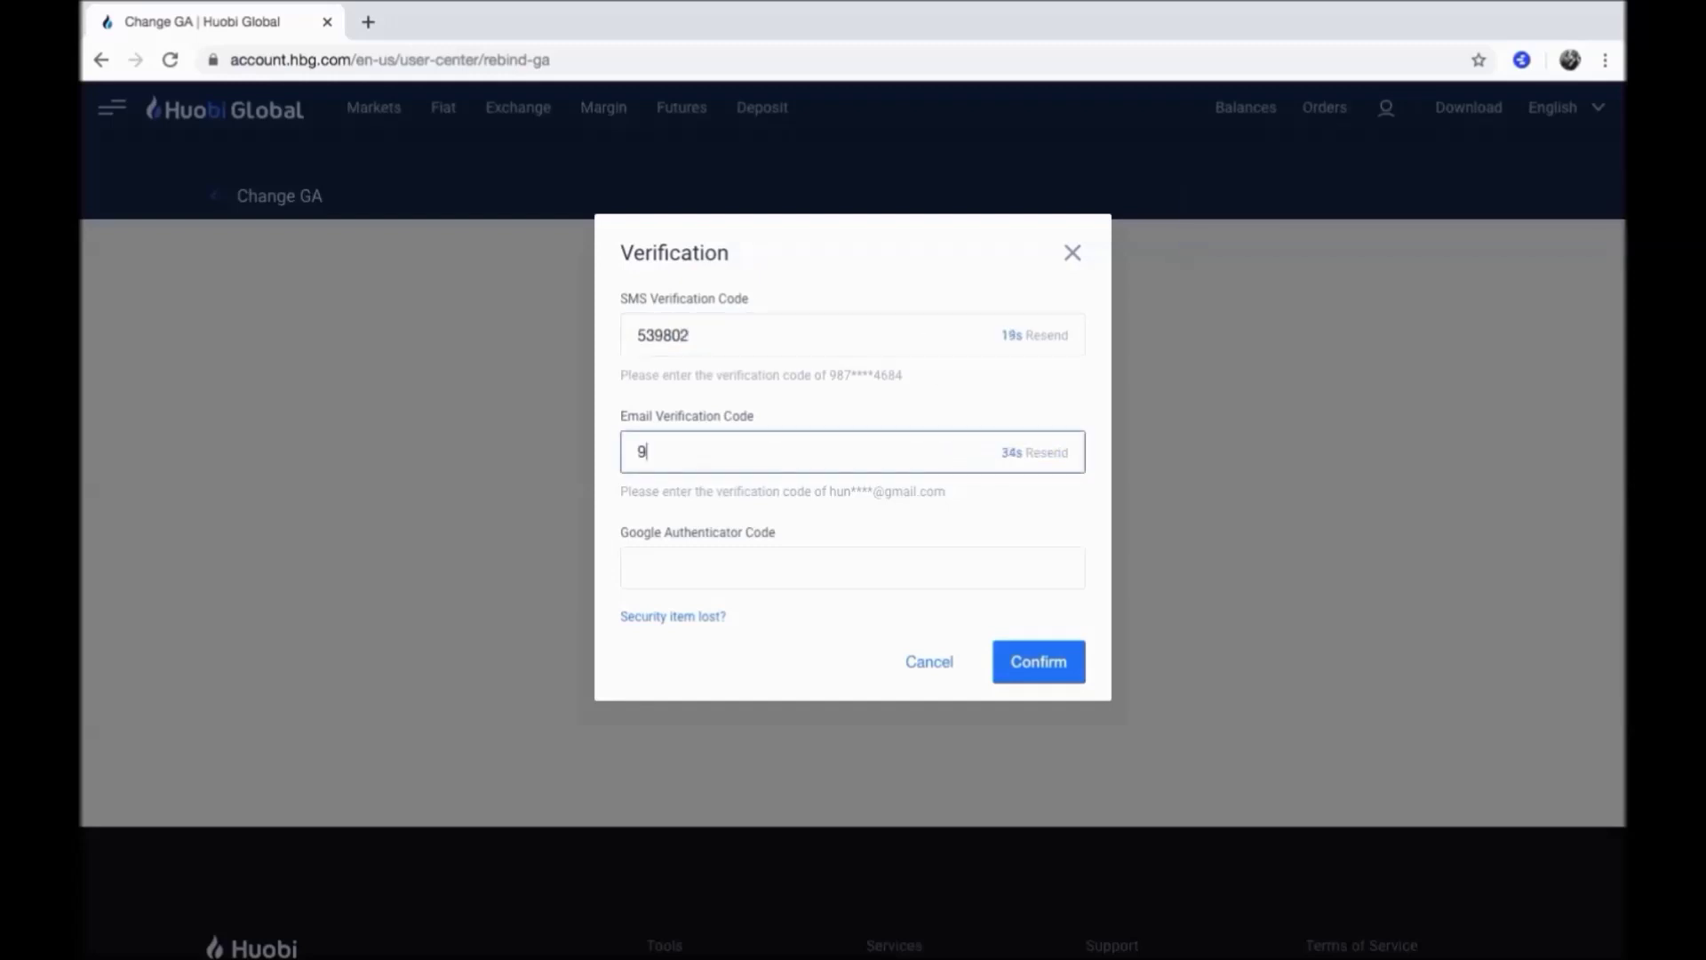
left_click(948, 563)
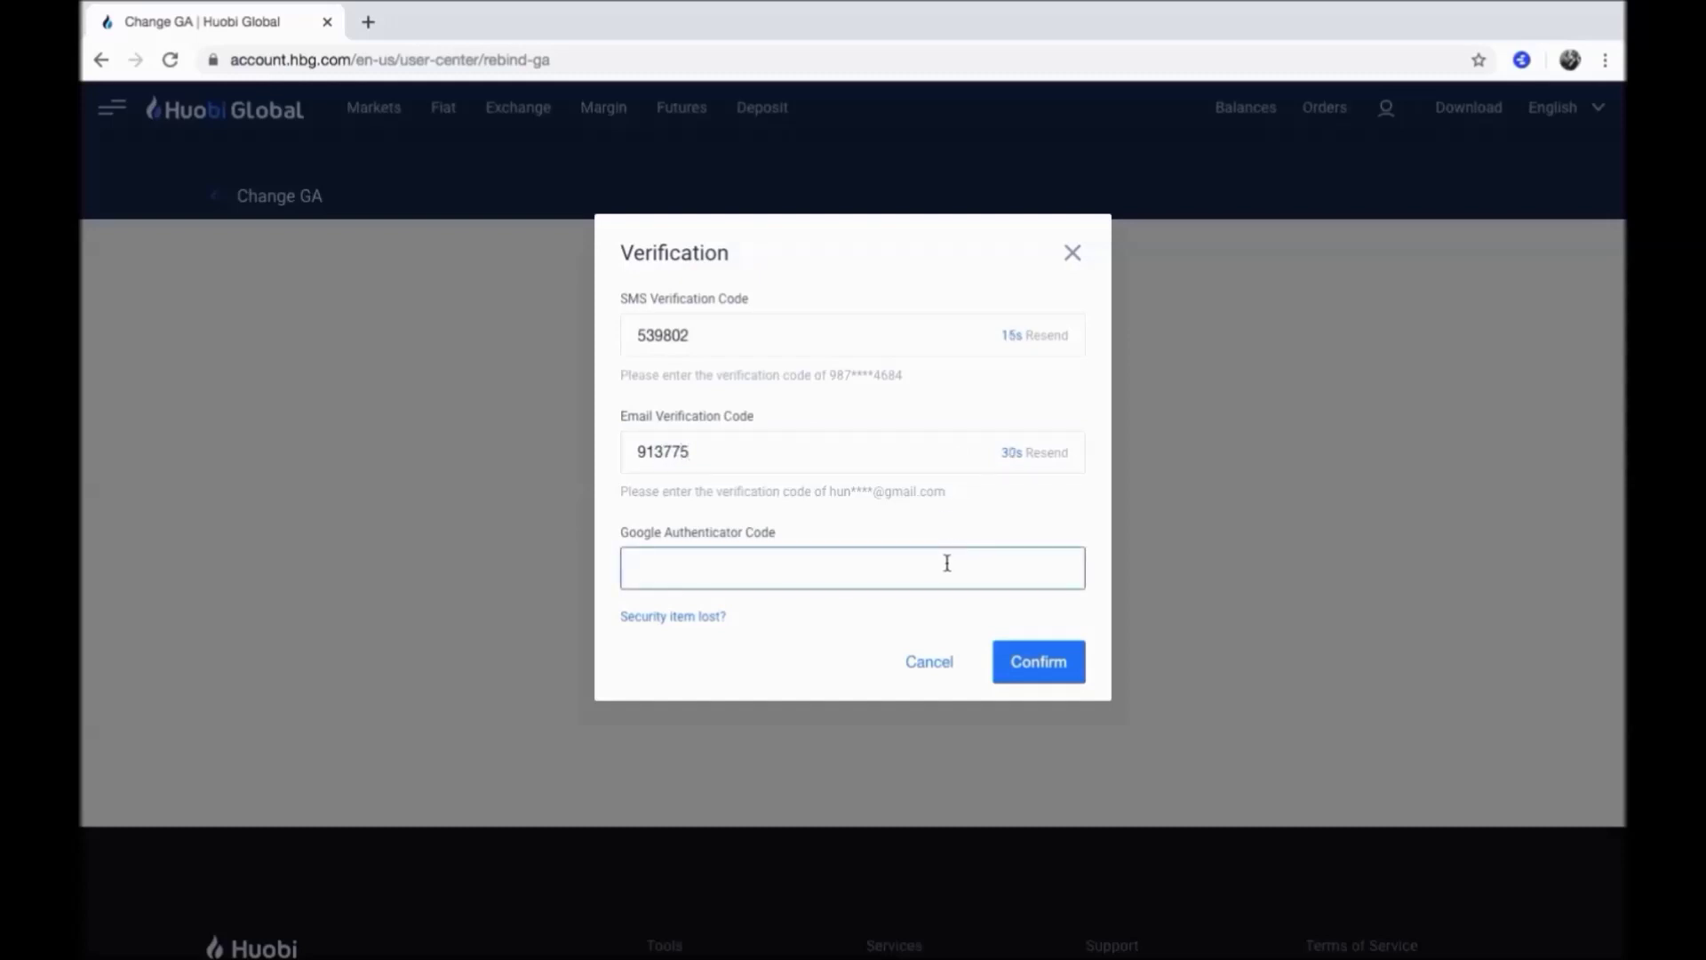
left_click(1011, 662)
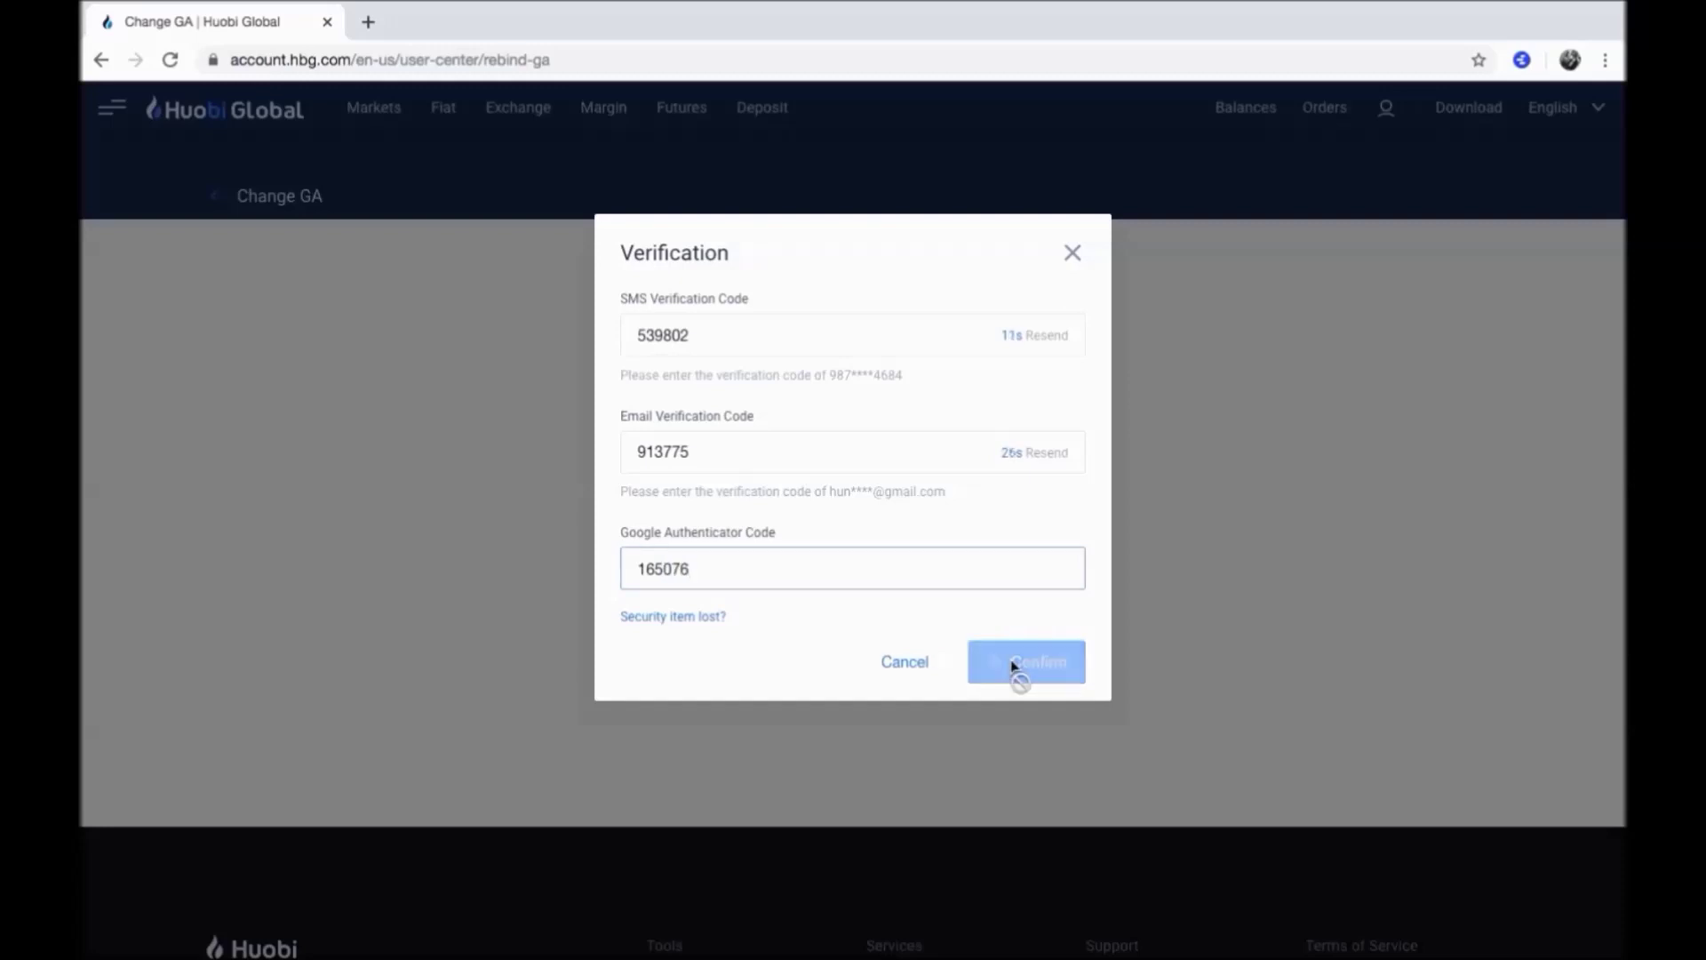